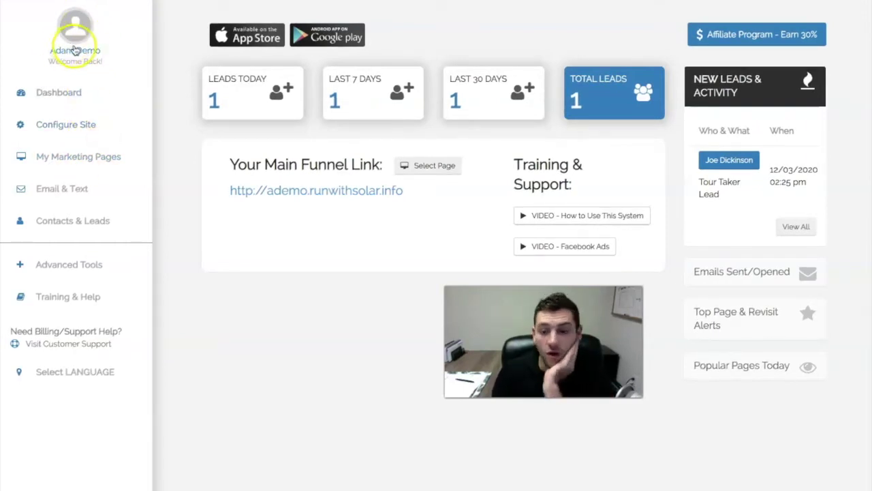
- Open the account settings and review the contact information fields
{"action": "left_click", "coordinate": [72, 22]}
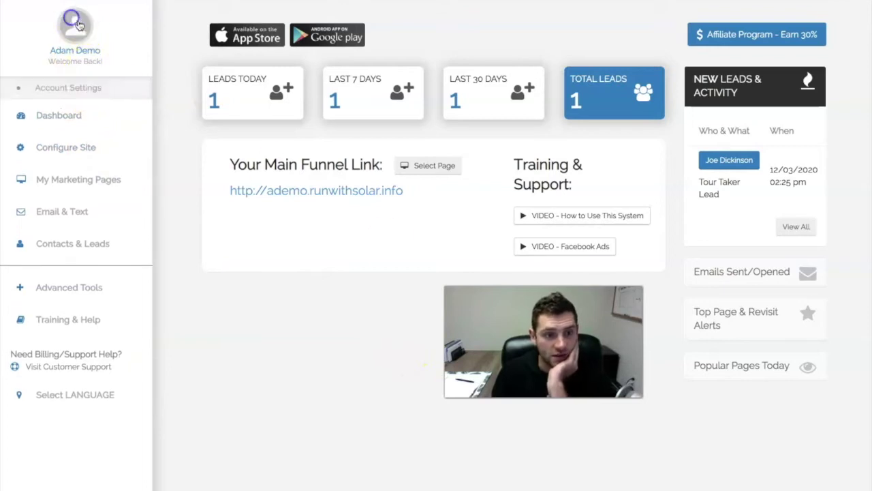
{"action": "left_click", "coordinate": [62, 86]}
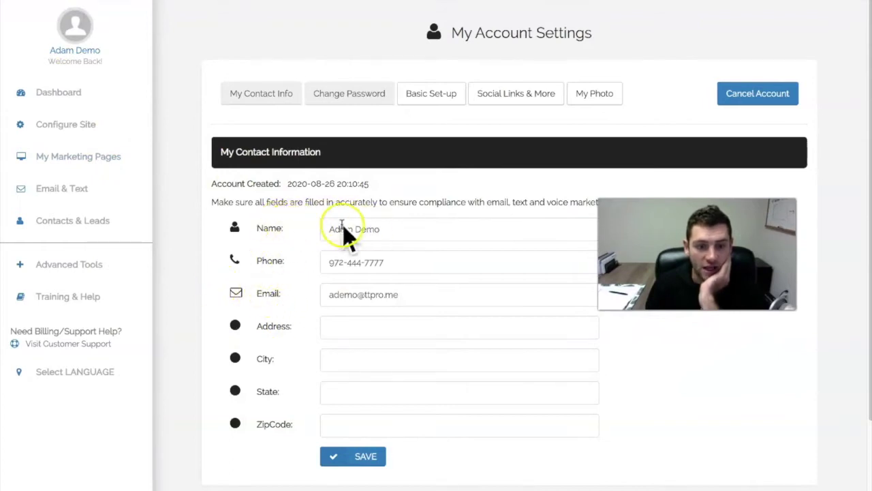
{"action": "scroll", "coordinate": [531, 286], "scroll_direction": "down", "scroll_amount": 1}
{"action": "scroll", "coordinate": [537, 289], "scroll_direction": "up", "scroll_amount": 1}
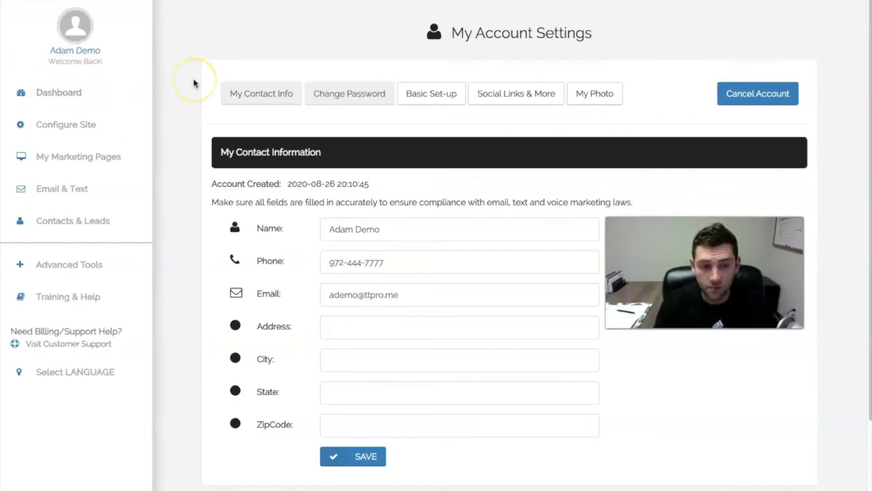
{"action": "left_click", "coordinate": [85, 23]}
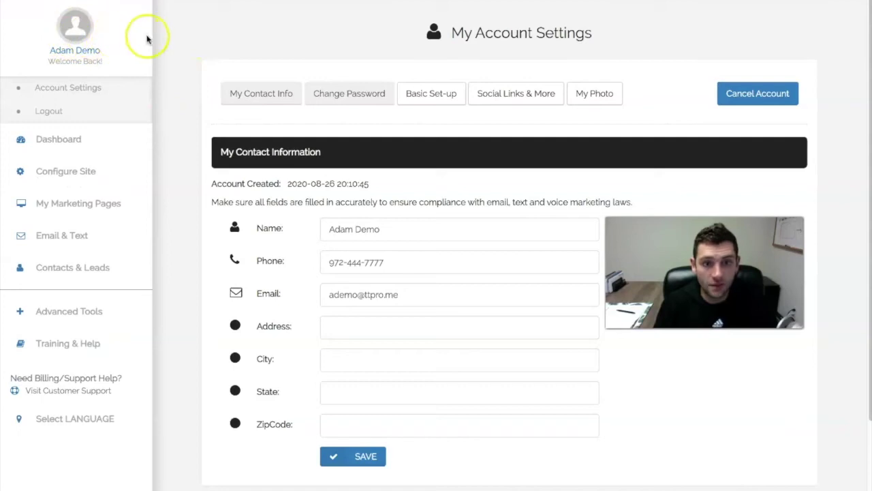
{"action": "left_click", "coordinate": [86, 41]}
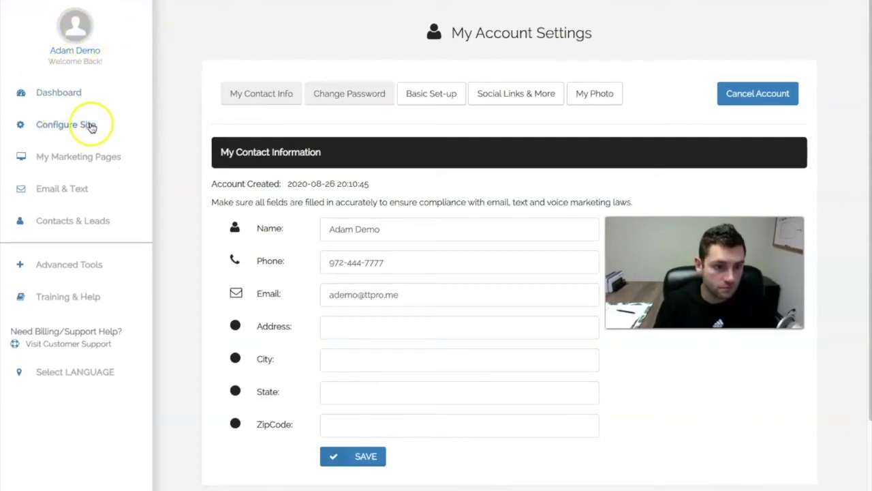
- Open the site configuration and examine the company website link and booking link fields in Step 1
{"action": "left_click", "coordinate": [90, 125]}
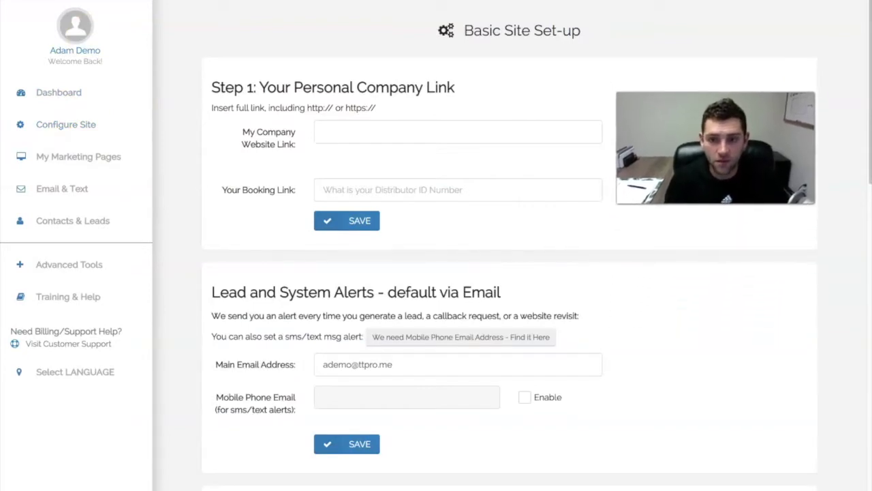
{"action": "left_click_drag", "start_coordinate": [242, 131], "coordinate": [290, 133]}
{"action": "left_click", "coordinate": [286, 141]}
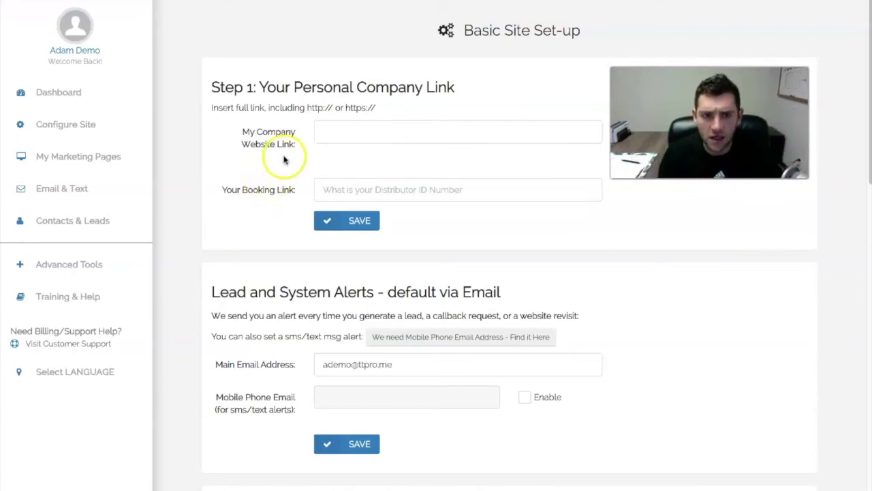
{"action": "left_click_drag", "start_coordinate": [231, 190], "coordinate": [296, 191]}
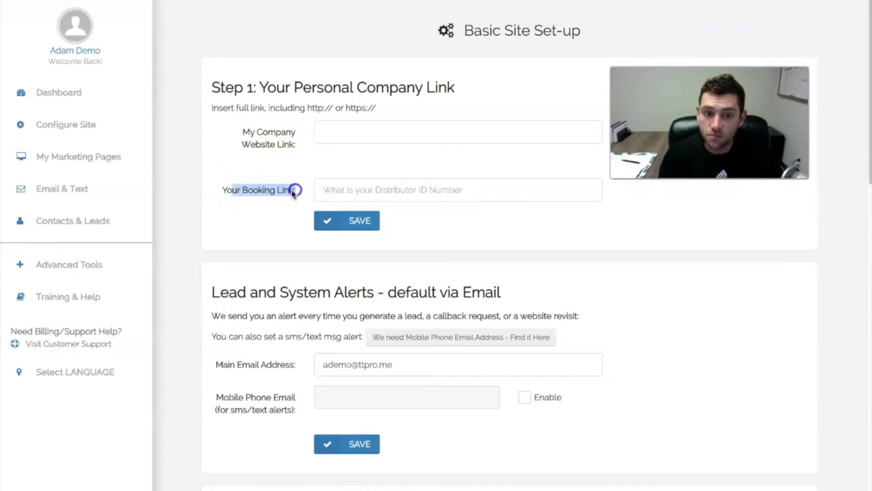
{"action": "left_click", "coordinate": [260, 193]}
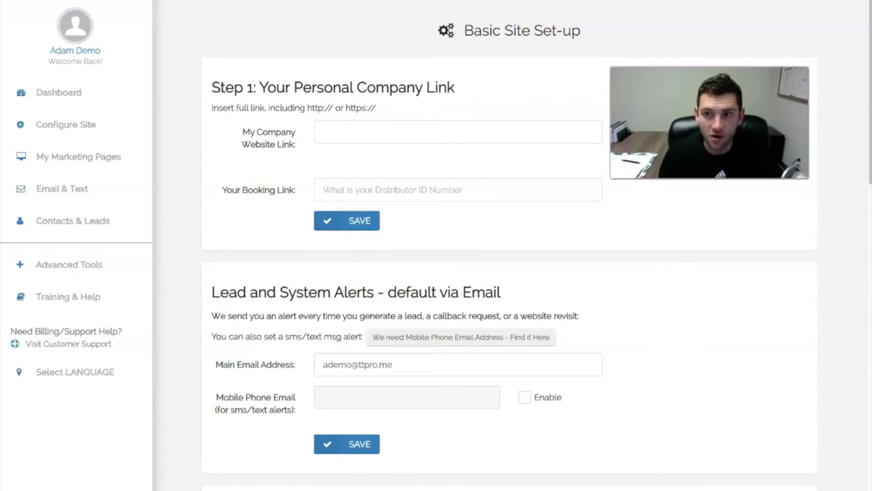
{"action": "key", "text": "ctrl+t"}
{"action": "type", "text": "go"}
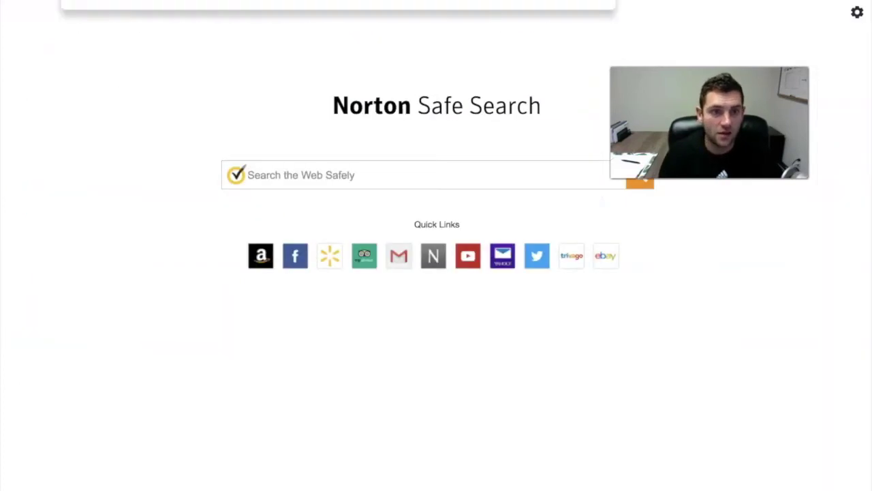
{"action": "left_click_drag", "start_coordinate": [709, 123], "coordinate": [739, 319]}
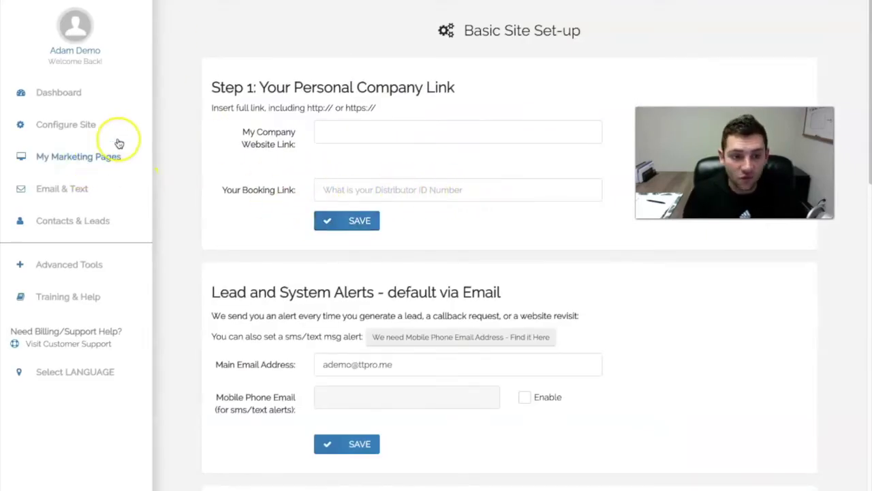
- Open the New Solar Tour Page from the default marketing page links and view its sections and contact pop-up
{"action": "left_click", "coordinate": [92, 156]}
{"action": "left_click", "coordinate": [84, 184]}
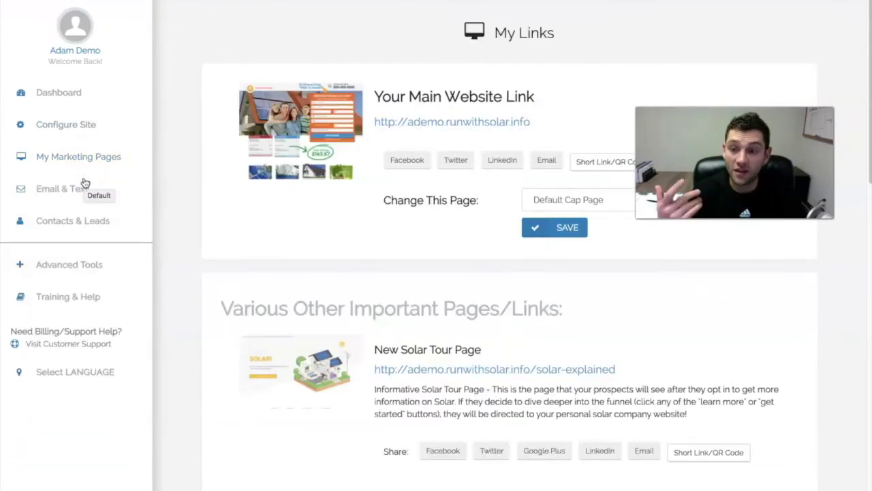
{"action": "left_click", "coordinate": [498, 368]}
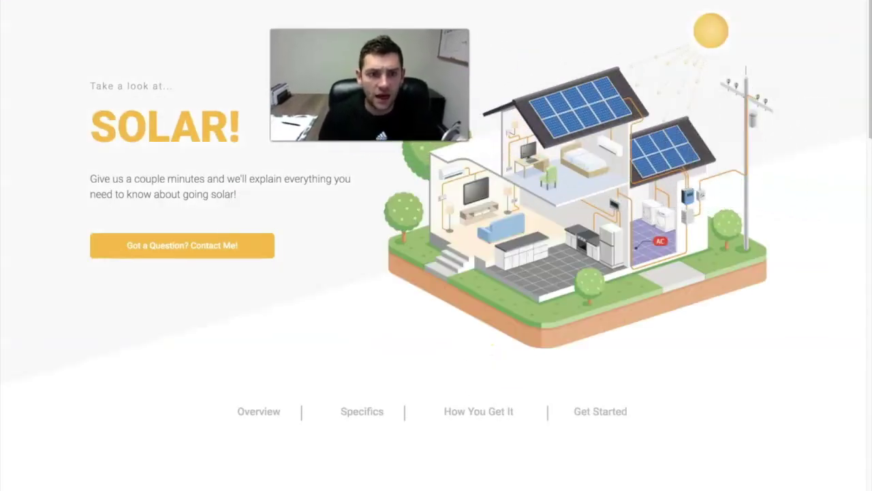
{"action": "scroll", "coordinate": [404, 156], "scroll_direction": "down", "scroll_amount": 8}
{"action": "scroll", "coordinate": [433, 191], "scroll_direction": "down", "scroll_amount": 10}
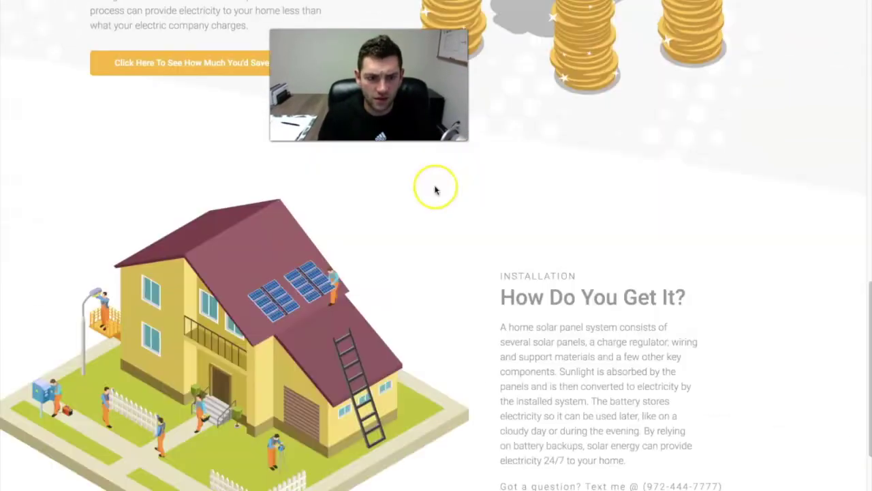
{"action": "scroll", "coordinate": [442, 189], "scroll_direction": "up", "scroll_amount": 20}
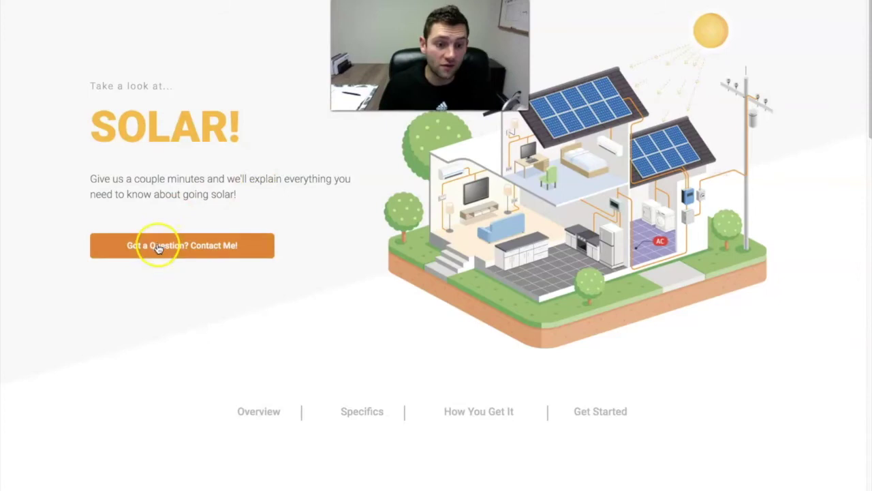
{"action": "left_click", "coordinate": [195, 239]}
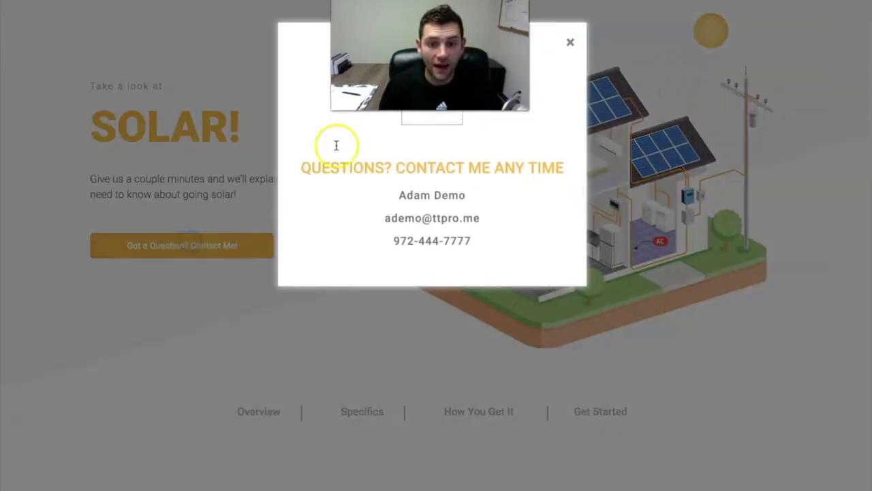
{"action": "left_click", "coordinate": [277, 438]}
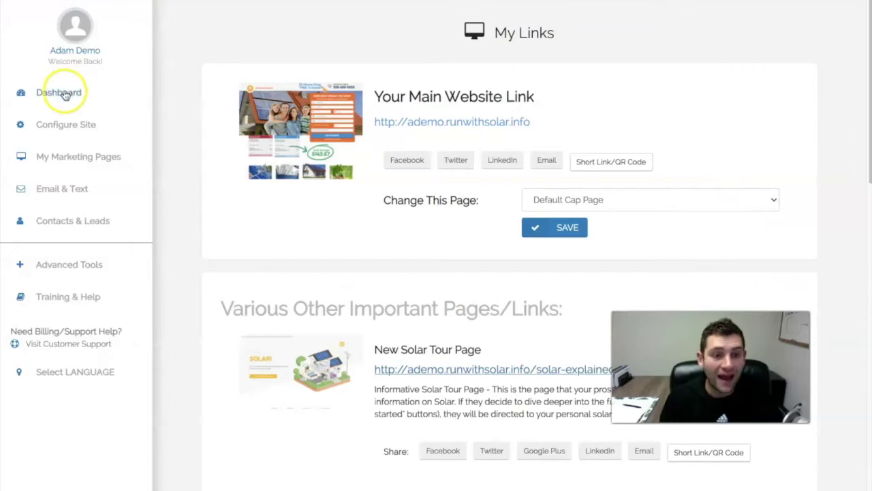
- Return to the dashboard and reopen the Basic Set-up page at the booking link field
{"action": "left_click", "coordinate": [64, 91]}
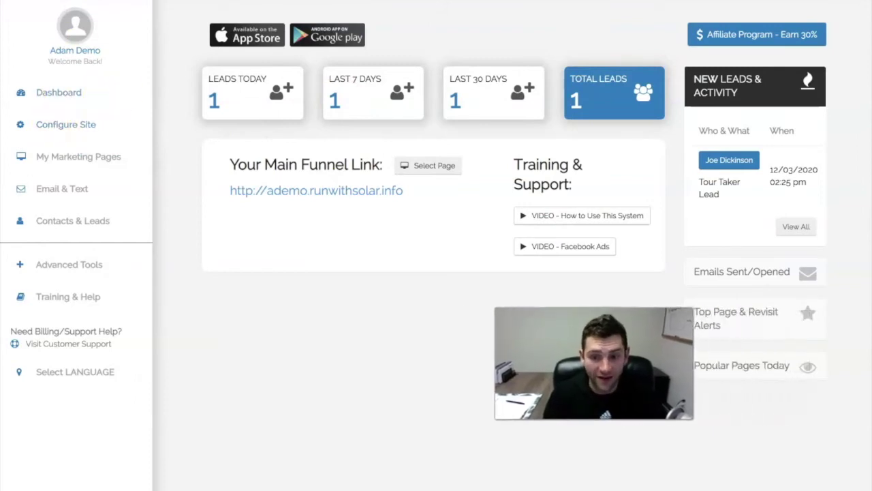
{"action": "left_click", "coordinate": [68, 124]}
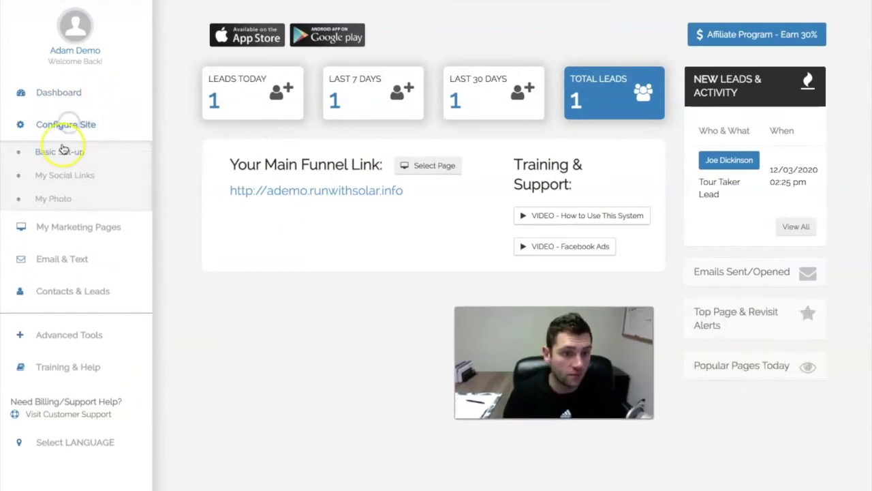
{"action": "left_click", "coordinate": [65, 149]}
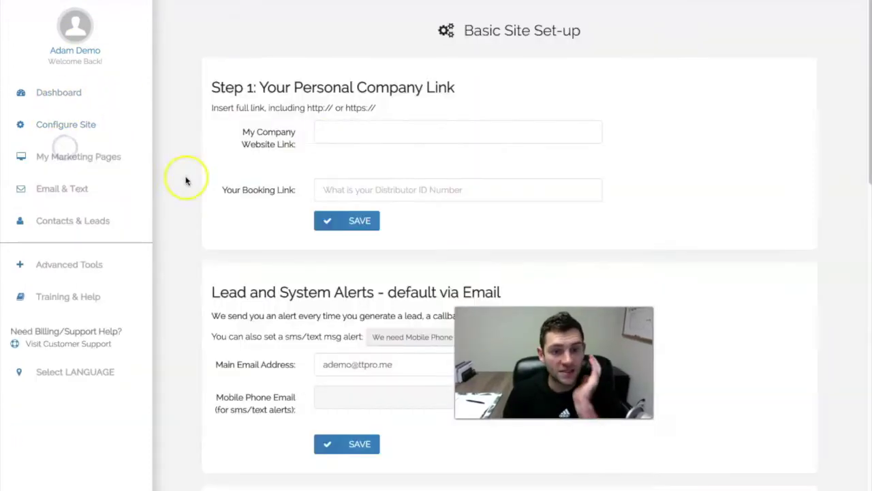
{"action": "left_click", "coordinate": [366, 189]}
{"action": "left_click", "coordinate": [581, 203]}
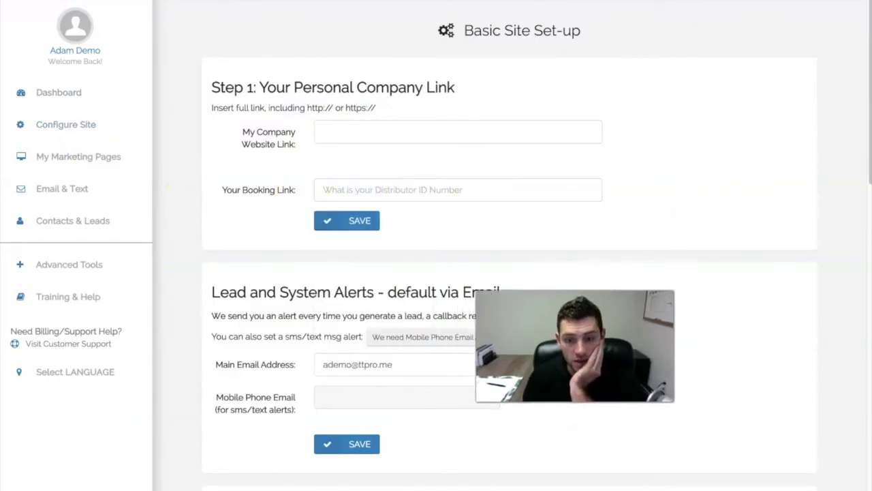
- Enable the mobile phone email for SMS/text alerts in the Lead and System Alerts section
{"action": "scroll", "coordinate": [538, 368], "scroll_direction": "down", "scroll_amount": 1}
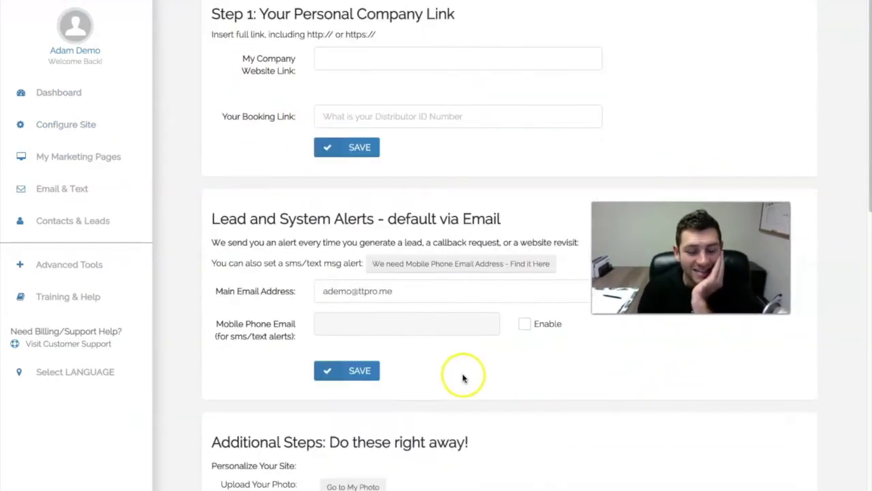
{"action": "scroll", "coordinate": [293, 293], "scroll_direction": "down", "scroll_amount": 1}
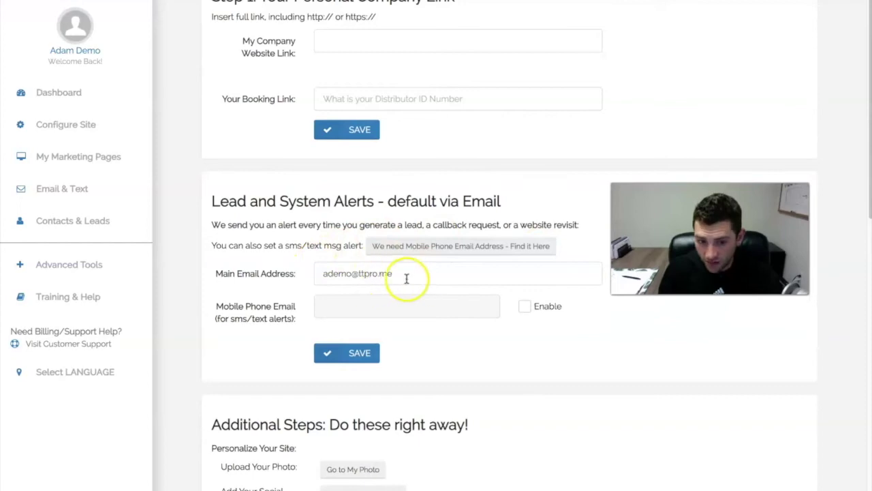
{"action": "left_click", "coordinate": [524, 306]}
{"action": "left_click", "coordinate": [364, 307]}
{"action": "left_click", "coordinate": [582, 387]}
- Copy the example text-message email address for Verizon from the Mobile Phone Email Addresses list
{"action": "scroll", "coordinate": [583, 387], "scroll_direction": "down", "scroll_amount": 1}
{"action": "scroll", "coordinate": [573, 354], "scroll_direction": "down", "scroll_amount": 2}
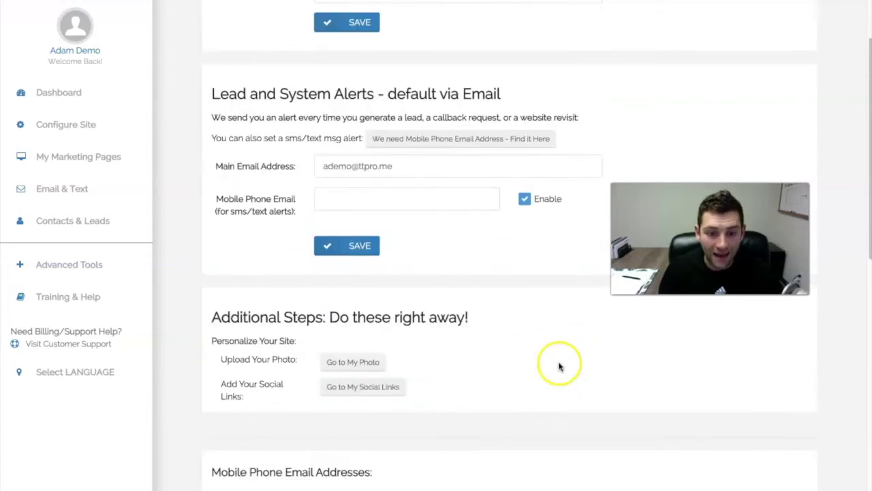
{"action": "scroll", "coordinate": [571, 363], "scroll_direction": "down", "scroll_amount": 7}
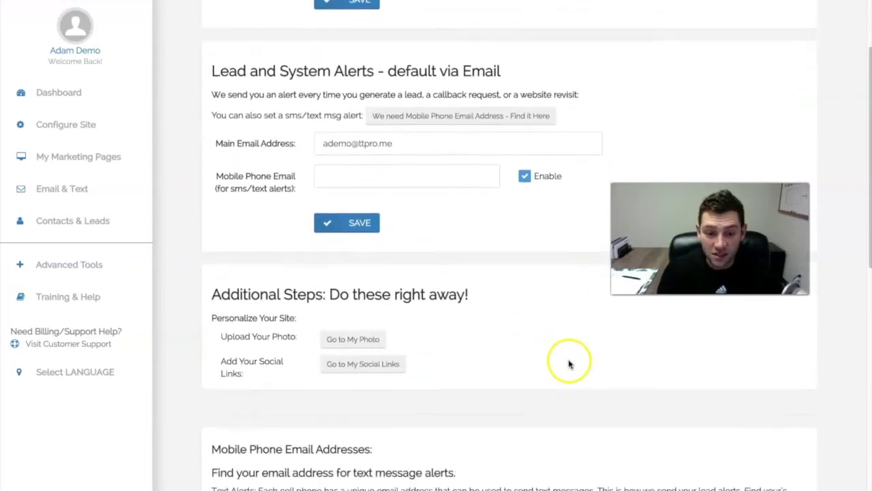
{"action": "scroll", "coordinate": [550, 366], "scroll_direction": "down", "scroll_amount": 1}
{"action": "left_click_drag", "start_coordinate": [349, 451], "coordinate": [255, 452]}
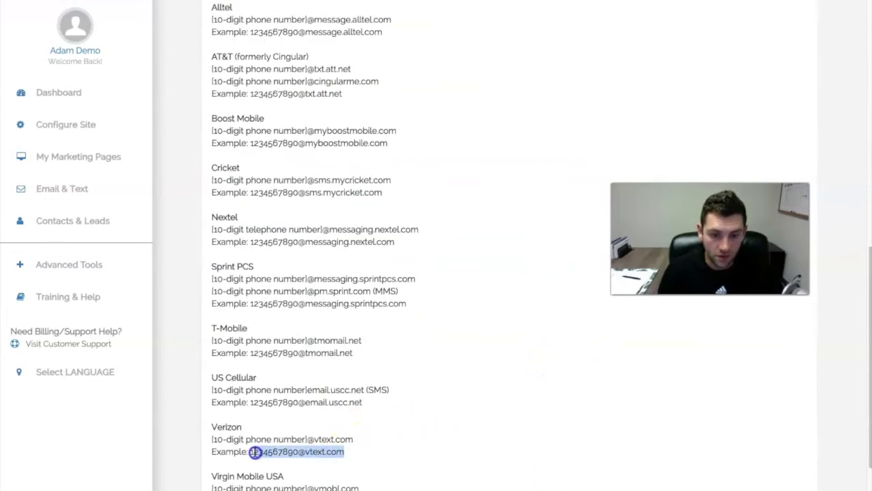
{"action": "right_click", "coordinate": [251, 453]}
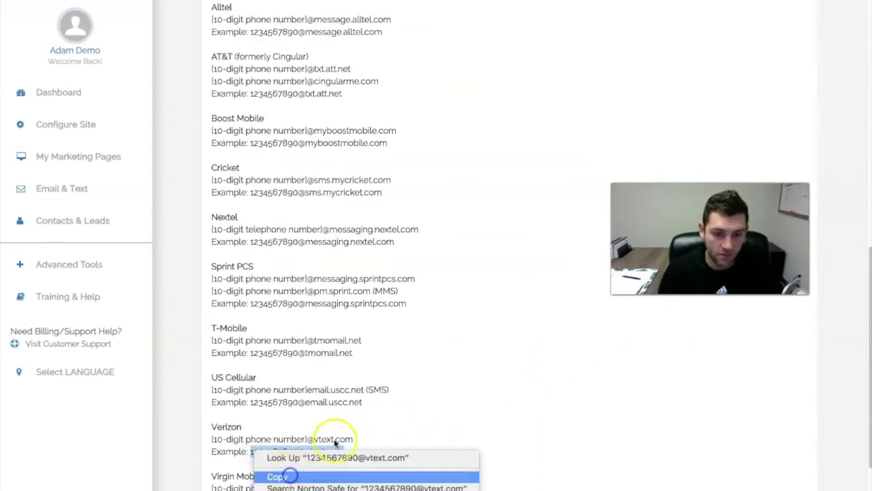
{"action": "left_click", "coordinate": [289, 473]}
- Paste the copied Verizon example address into the Mobile Phone Email field for text alerts
{"action": "scroll", "coordinate": [389, 417], "scroll_direction": "up", "scroll_amount": 6}
{"action": "scroll", "coordinate": [388, 417], "scroll_direction": "up", "scroll_amount": 1}
{"action": "left_click", "coordinate": [335, 93]}
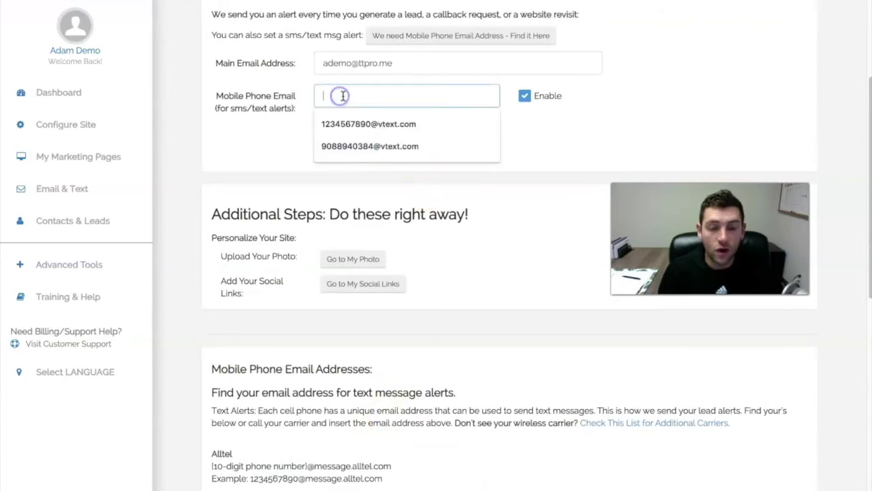
{"action": "key", "text": "ctrl+v"}
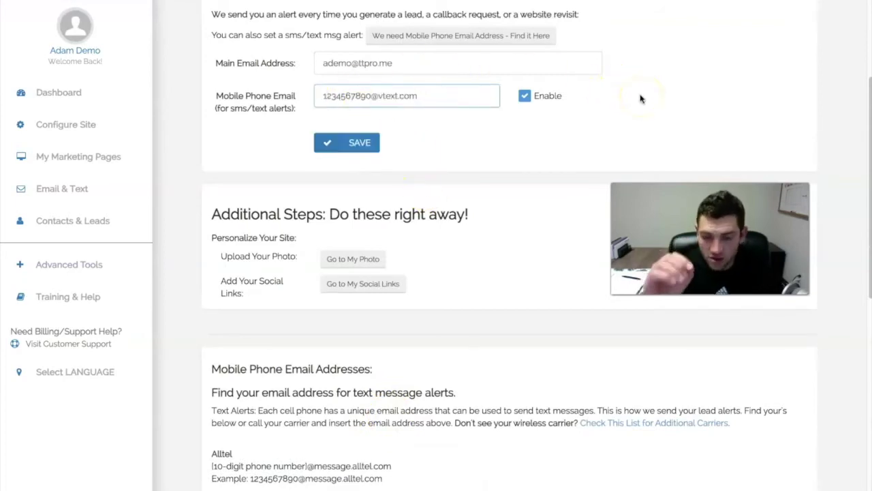
- Highlight the ten-digit phone number portion of the mobile phone email address
{"action": "left_click", "coordinate": [412, 97]}
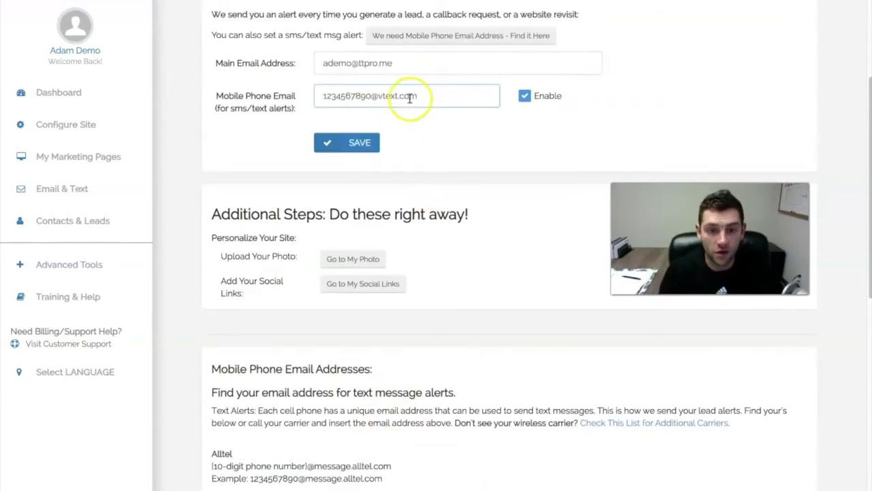
{"action": "left_click_drag", "start_coordinate": [371, 98], "coordinate": [291, 96]}
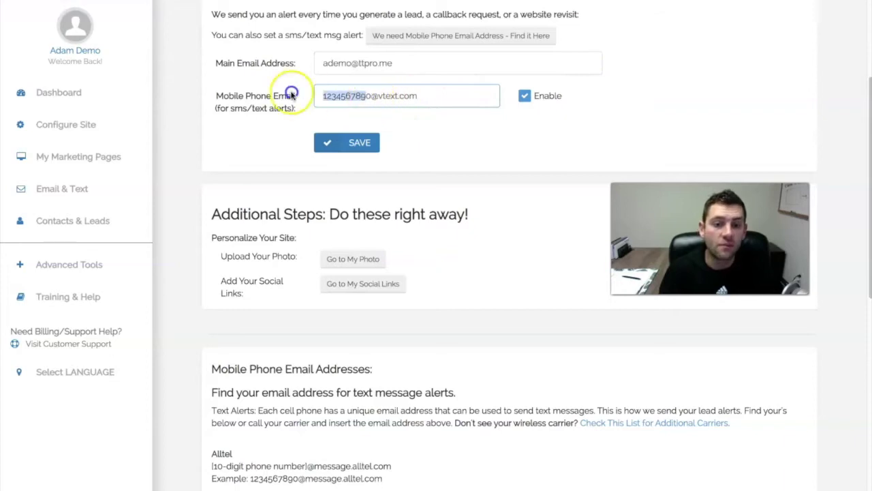
{"action": "left_click", "coordinate": [368, 97]}
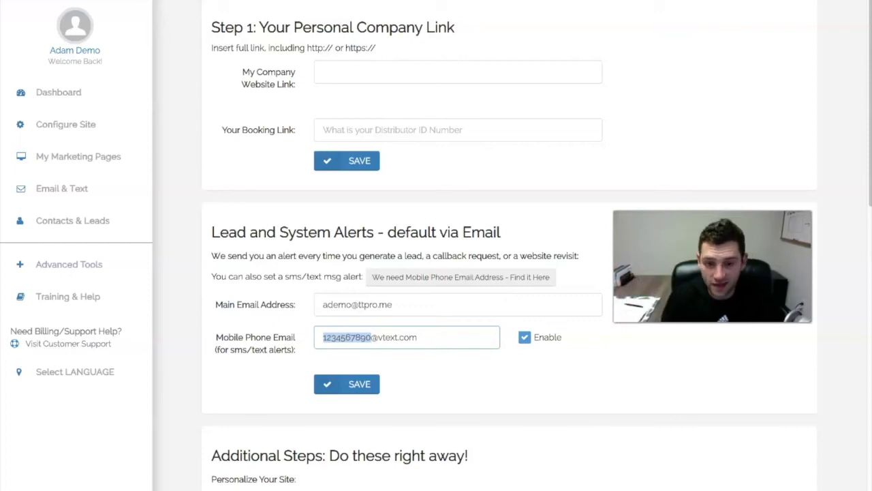
- Review the Lead and System Alerts section and the additional steps for personalizing the site
{"action": "left_click", "coordinate": [288, 253]}
{"action": "left_click_drag", "start_coordinate": [208, 231], "coordinate": [459, 239]}
{"action": "left_click", "coordinate": [502, 235]}
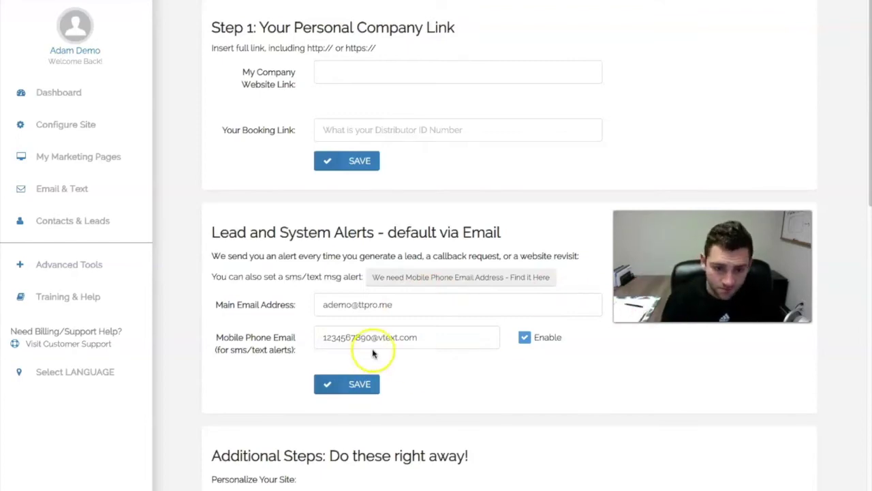
{"action": "scroll", "coordinate": [363, 321], "scroll_direction": "down", "scroll_amount": 1}
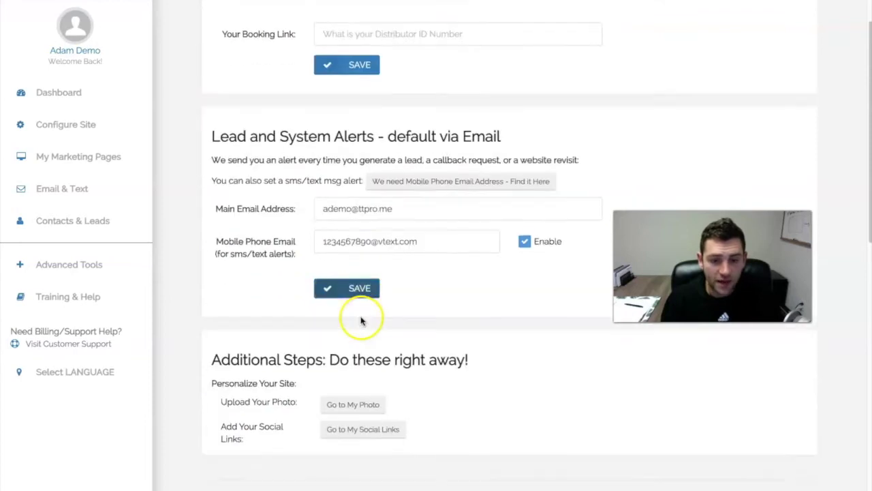
{"action": "scroll", "coordinate": [341, 327], "scroll_direction": "down", "scroll_amount": 2}
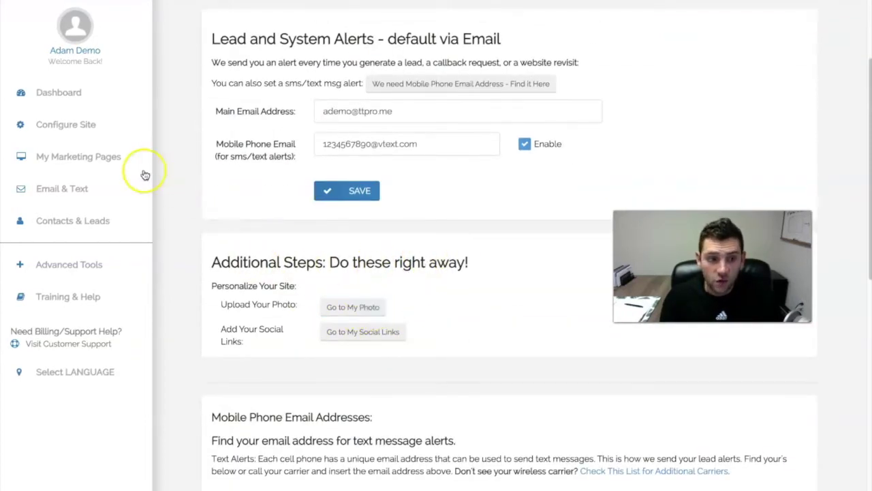
- Open the My Photo upload page and look up the PicResize website for resizing pictures
{"action": "left_click", "coordinate": [55, 125]}
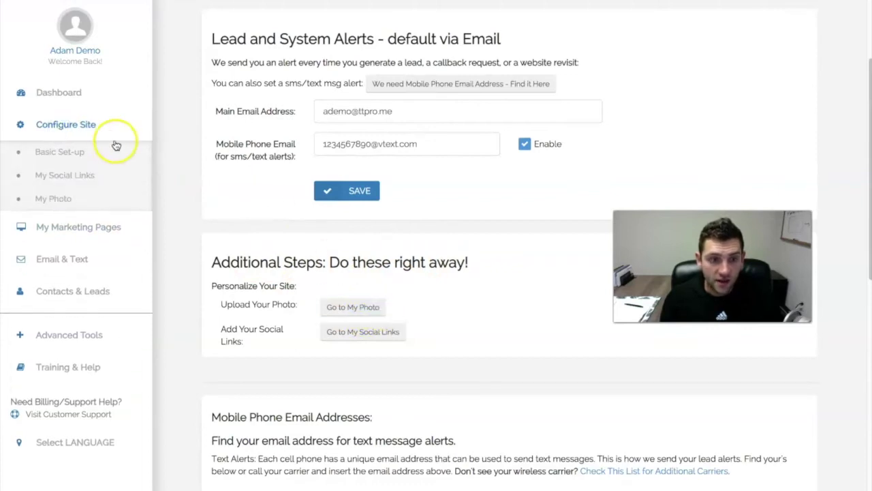
{"action": "left_click", "coordinate": [55, 199]}
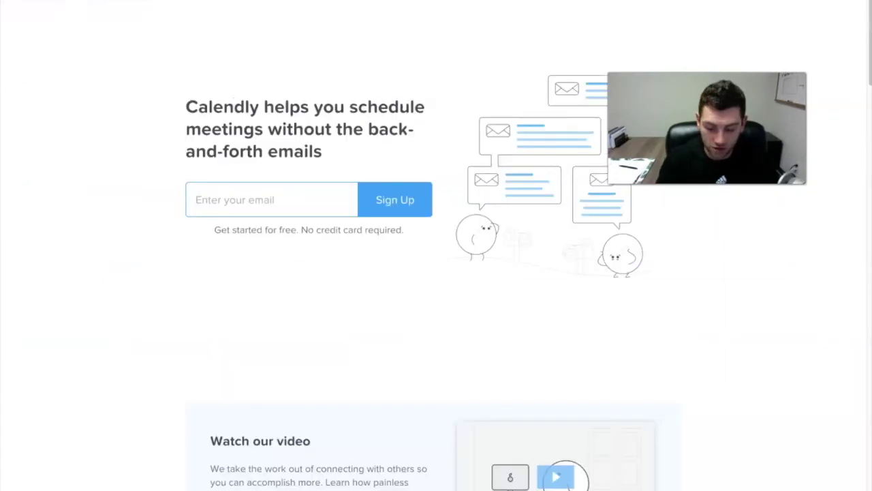
{"action": "type", "text": "picre"}
{"action": "key", "text": "Return"}
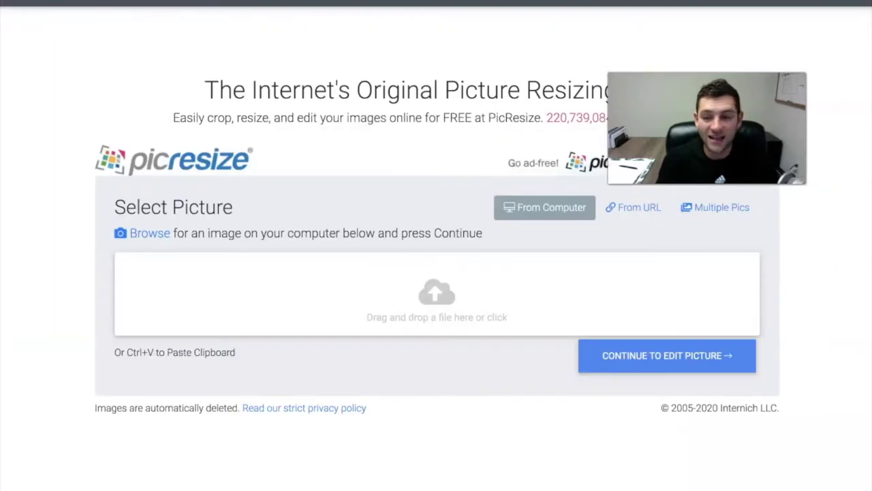
{"action": "left_click", "coordinate": [4, 177]}
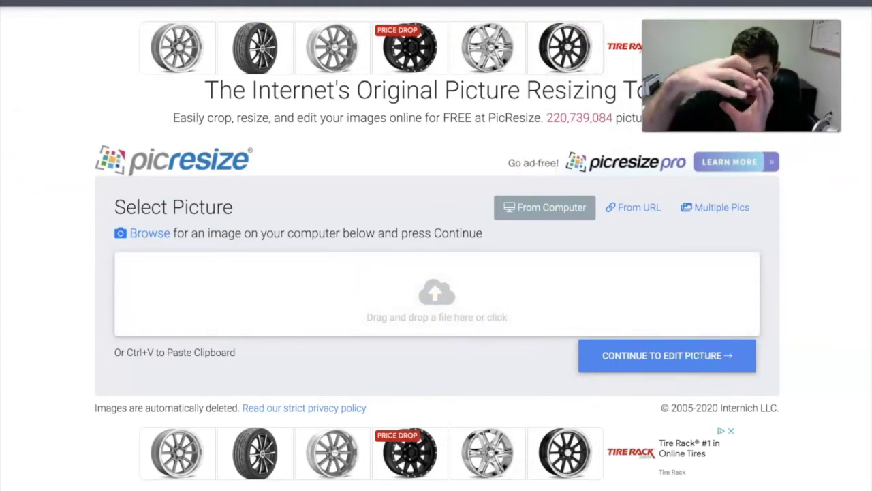
{"action": "left_click", "coordinate": [620, 14]}
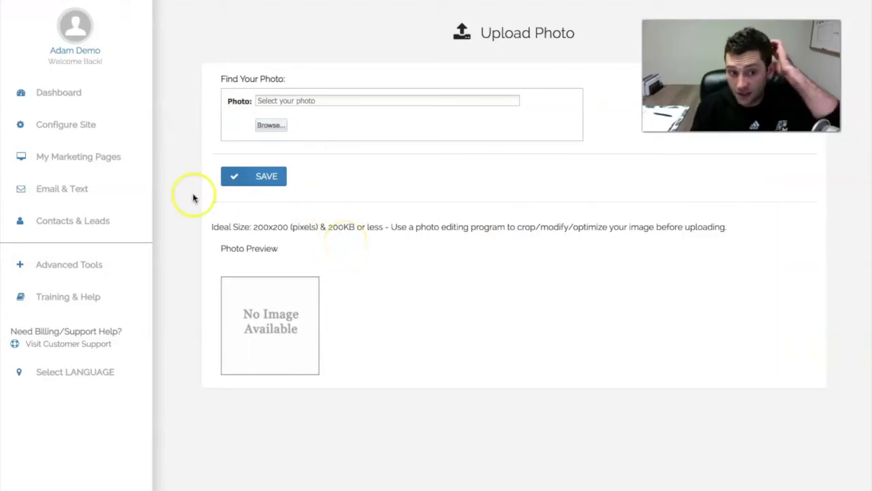
- Open the My Social Links page, and bring up Facebook in a separate browser tab
{"action": "left_click", "coordinate": [71, 124]}
{"action": "left_click", "coordinate": [81, 175]}
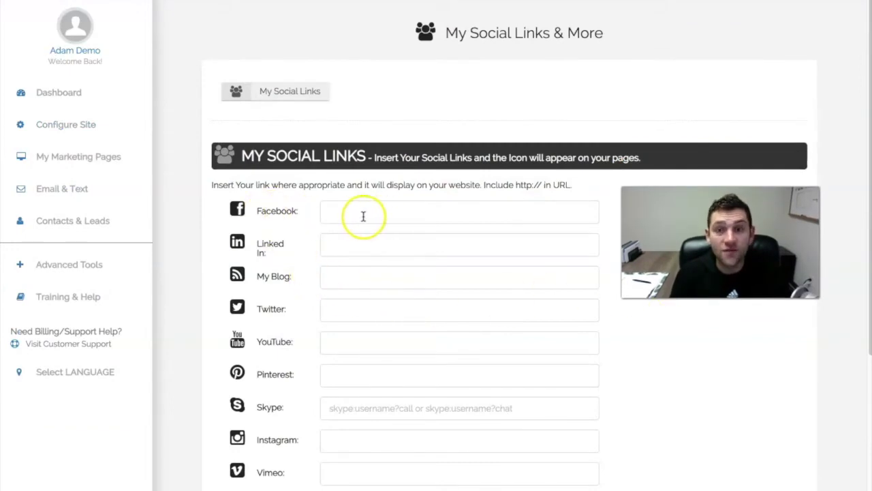
{"action": "left_click", "coordinate": [702, 0]}
{"action": "left_click", "coordinate": [341, 0]}
{"action": "type", "text": "fac"}
{"action": "key", "text": "Return"}
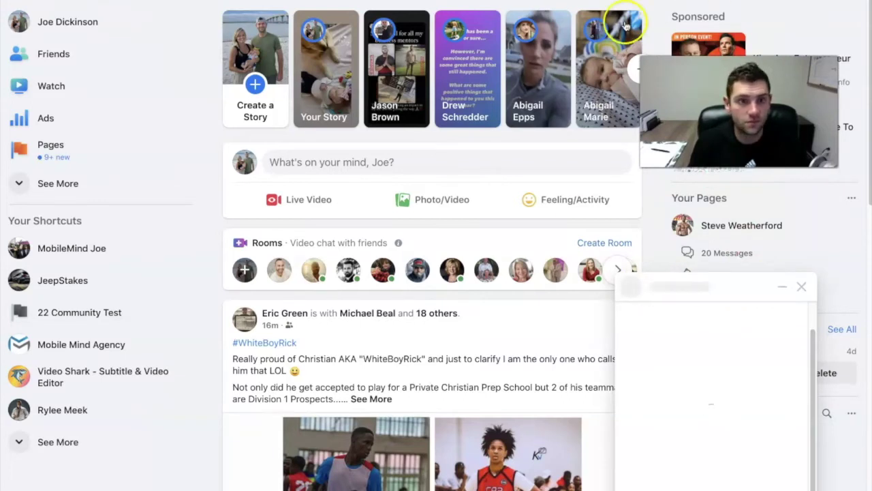
- Open the personal Facebook profile page and close the chat window covering it
{"action": "left_click", "coordinate": [681, 1]}
{"action": "scroll", "coordinate": [436, 245], "scroll_direction": "up", "scroll_amount": 2}
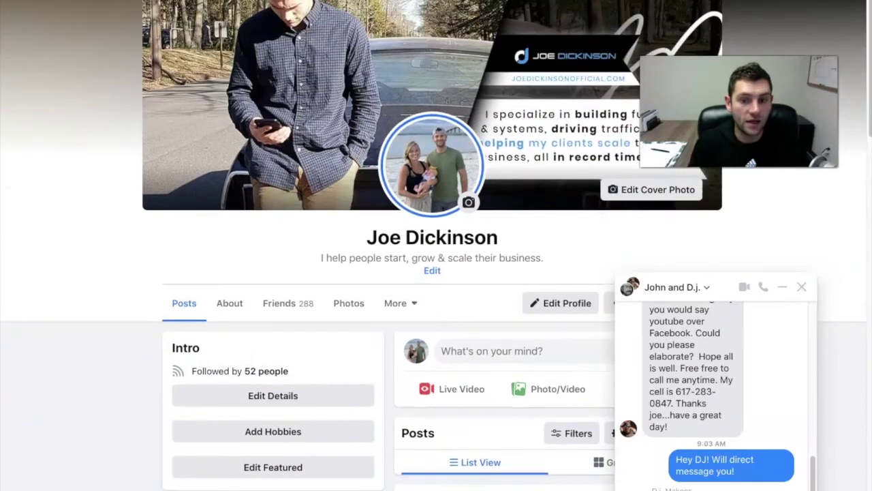
{"action": "left_click", "coordinate": [803, 287]}
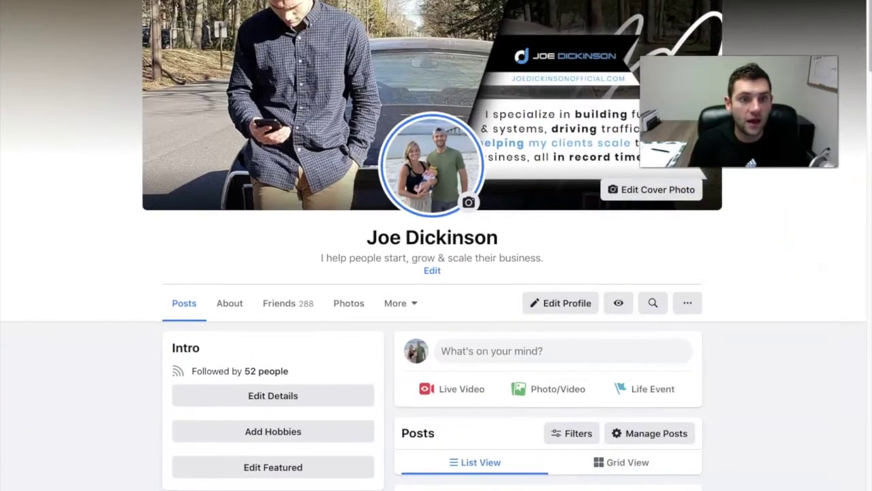
- Copy the Facebook profile's web address into the Facebook field of My Social Links
{"action": "right_click", "coordinate": [213, 1]}
{"action": "left_click", "coordinate": [276, 24]}
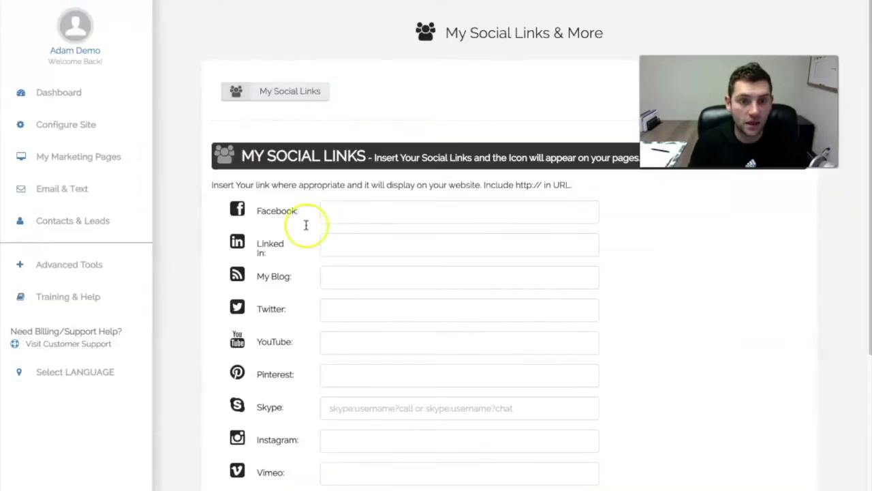
{"action": "left_click", "coordinate": [334, 210]}
{"action": "key", "text": "ctrl+v"}
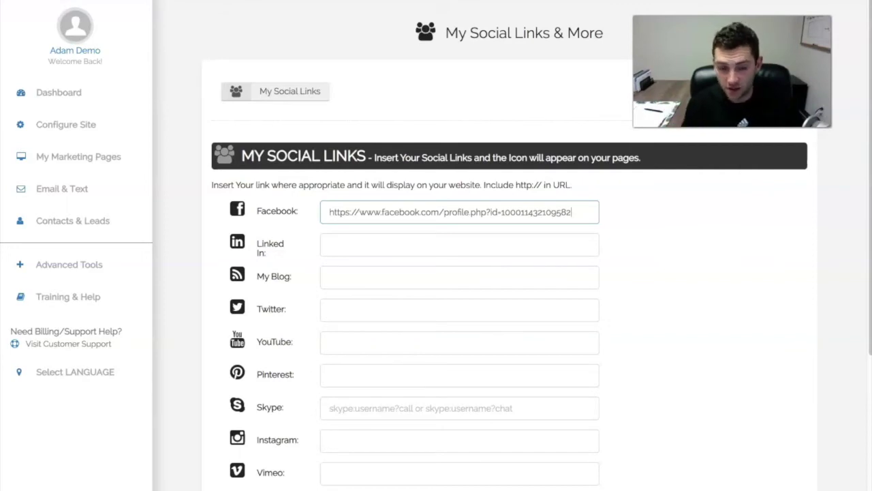
- Review the remaining social link fields and the Facebook Tracking Pixel and Google Analytics sections
{"action": "scroll", "coordinate": [295, 302], "scroll_direction": "down", "scroll_amount": 1}
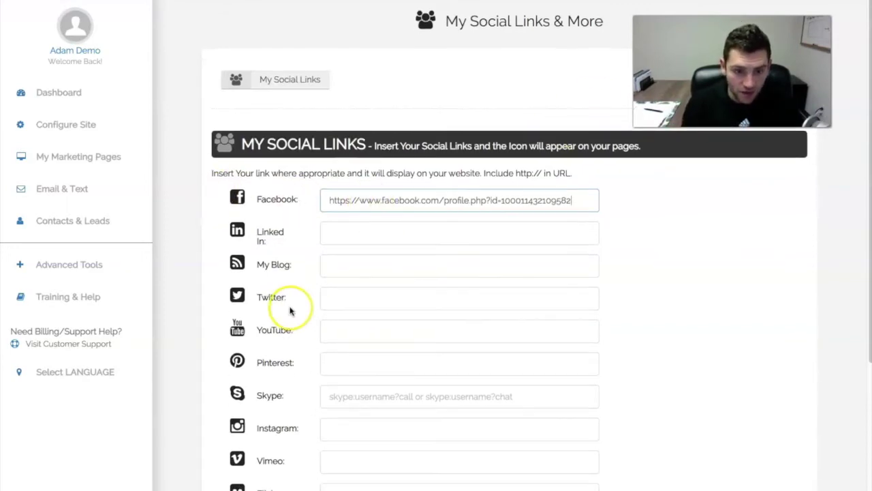
{"action": "scroll", "coordinate": [293, 361], "scroll_direction": "down", "scroll_amount": 1}
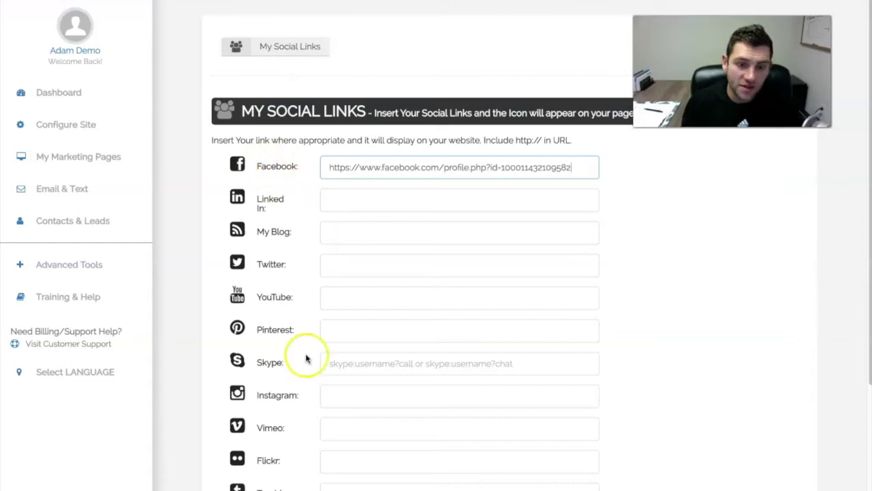
{"action": "scroll", "coordinate": [331, 393], "scroll_direction": "down", "scroll_amount": 1}
{"action": "left_click", "coordinate": [334, 390]}
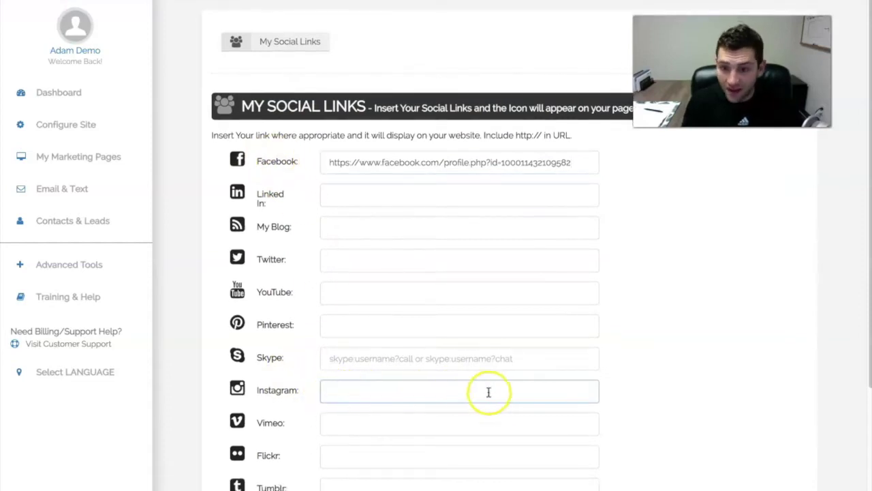
{"action": "scroll", "coordinate": [625, 352], "scroll_direction": "down", "scroll_amount": 2}
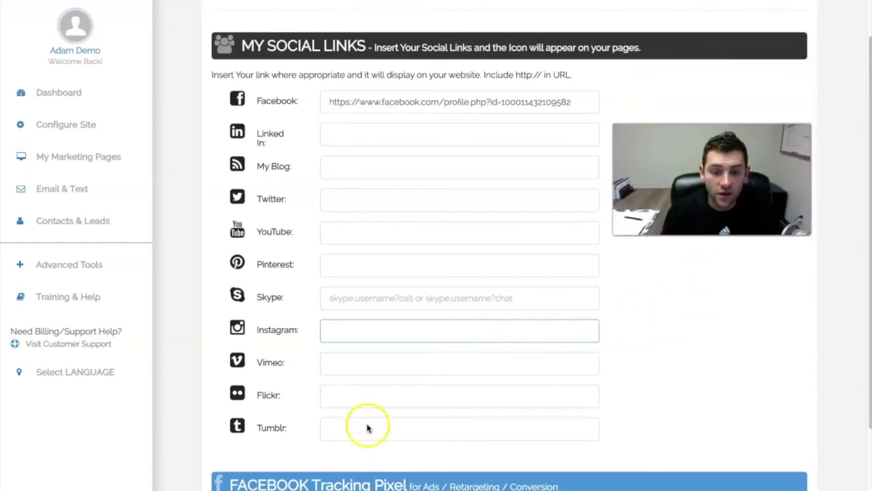
{"action": "scroll", "coordinate": [333, 253], "scroll_direction": "up", "scroll_amount": 3}
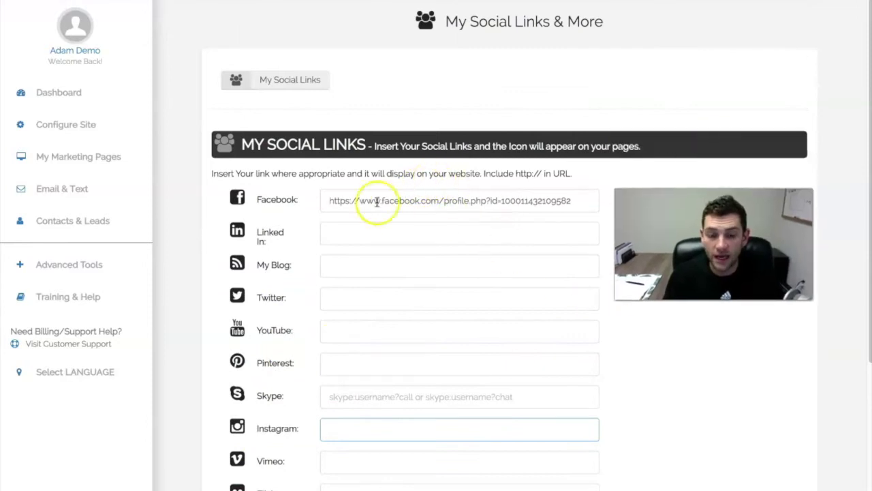
{"action": "scroll", "coordinate": [467, 220], "scroll_direction": "down", "scroll_amount": 4}
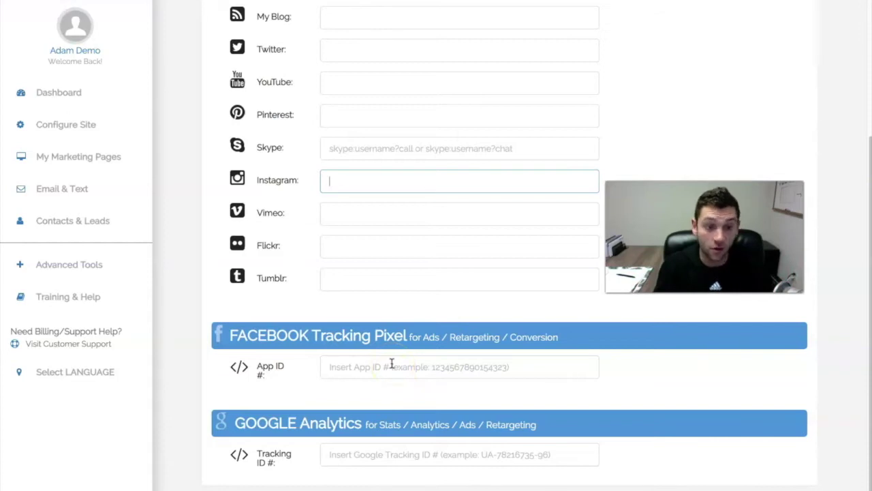
- Open the Lead Capture Pages list from My Marketing Pages
{"action": "left_click", "coordinate": [66, 128]}
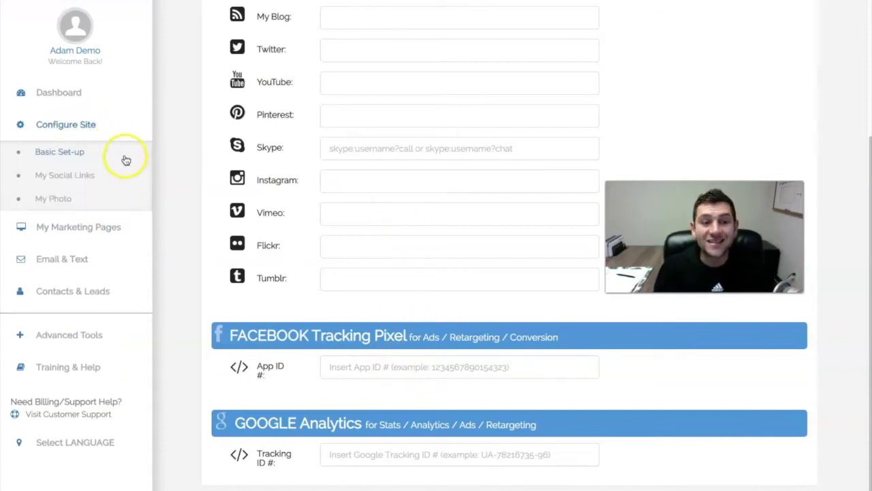
{"action": "left_click", "coordinate": [74, 227]}
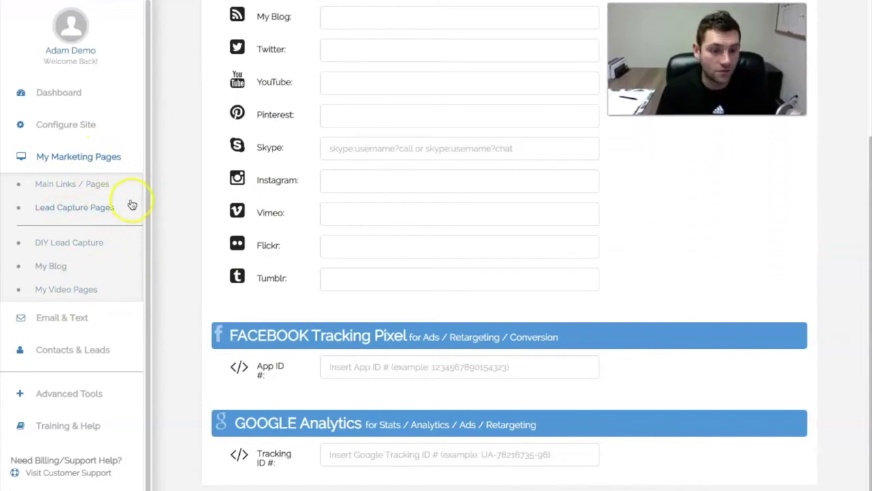
{"action": "left_click", "coordinate": [69, 207]}
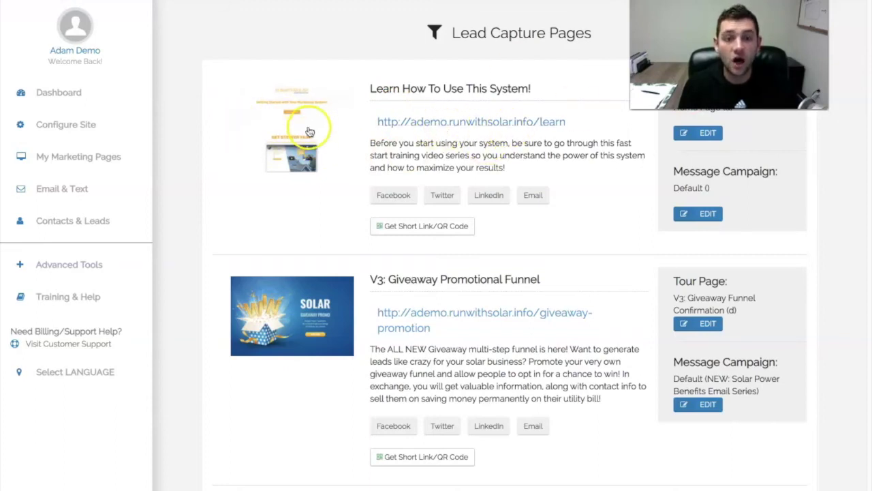
- Open the Learn How To Use This System page and examine its getting-started training videos
{"action": "left_click", "coordinate": [449, 121]}
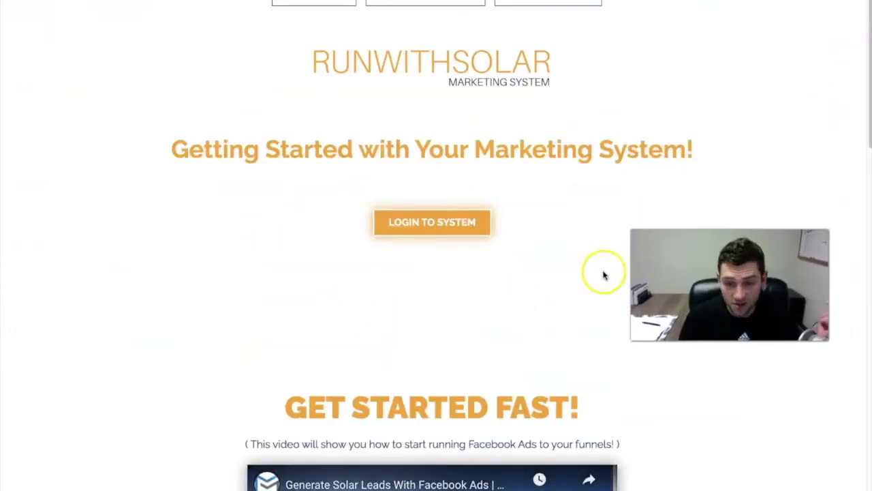
{"action": "scroll", "coordinate": [553, 274], "scroll_direction": "down", "scroll_amount": 5}
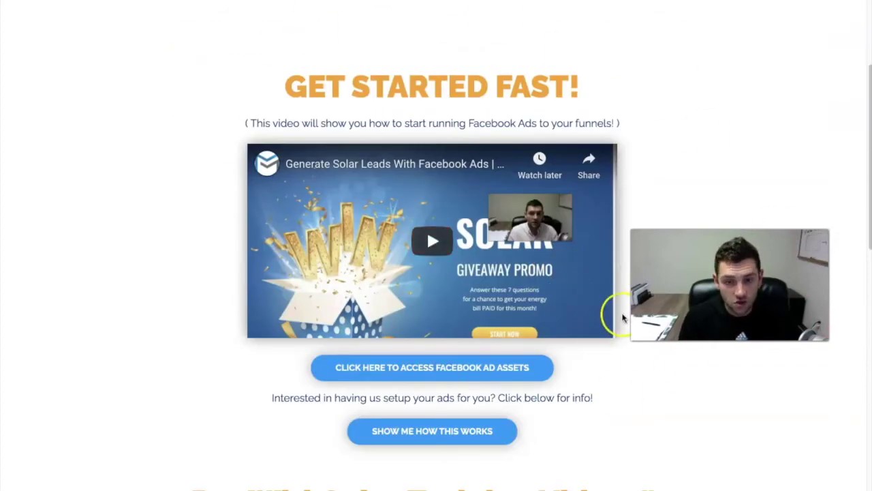
{"action": "scroll", "coordinate": [613, 286], "scroll_direction": "down", "scroll_amount": 6}
{"action": "scroll", "coordinate": [552, 287], "scroll_direction": "up", "scroll_amount": 6}
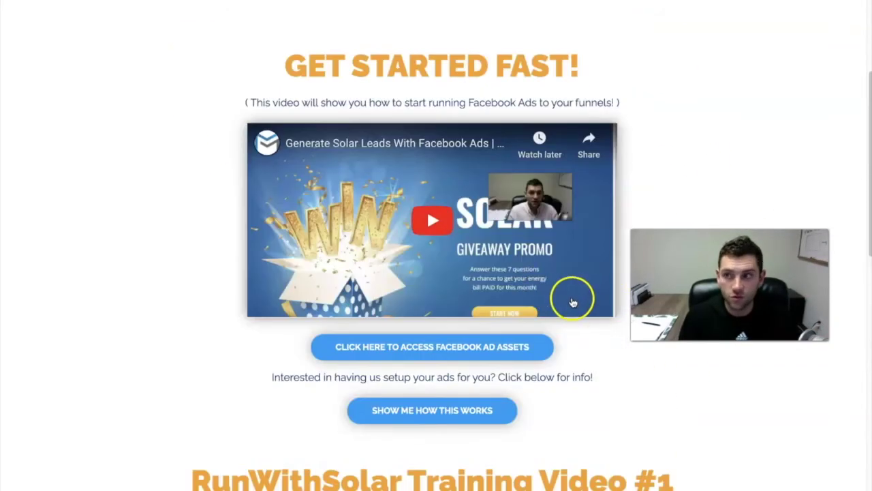
{"action": "scroll", "coordinate": [569, 290], "scroll_direction": "up", "scroll_amount": 5}
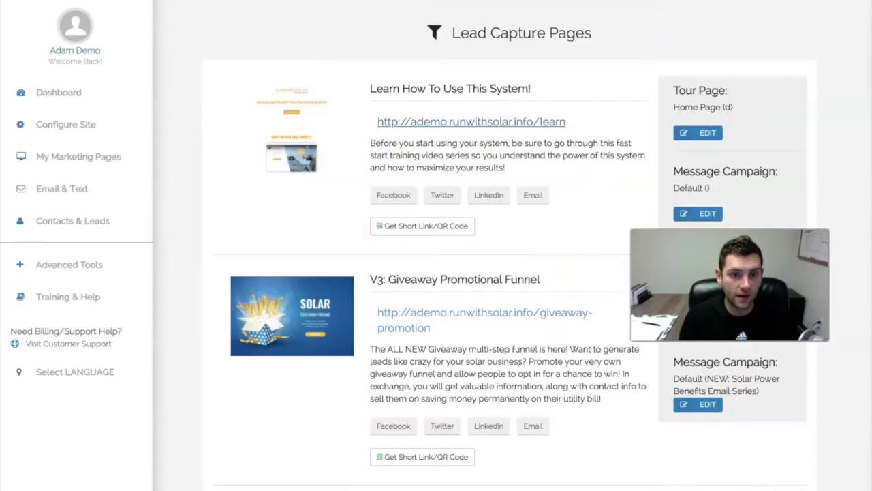
- Highlight the Lead Capture Pages heading at the start of the funnel list
{"action": "scroll", "coordinate": [460, 238], "scroll_direction": "down", "scroll_amount": 3}
{"action": "scroll", "coordinate": [473, 189], "scroll_direction": "up", "scroll_amount": 3}
{"action": "triple_click", "coordinate": [487, 25]}
{"action": "left_click", "coordinate": [584, 32]}
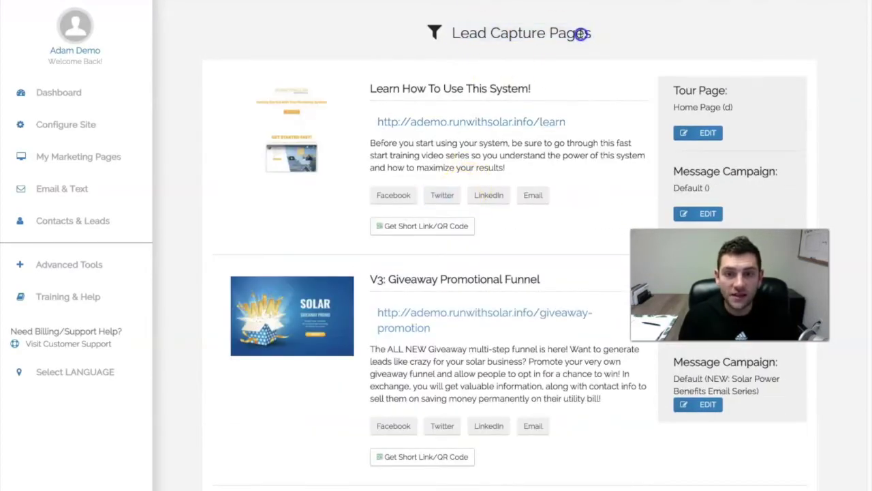
- Open the V3: Solar Savings Calculator Funnel from the list and view its start page
{"action": "scroll", "coordinate": [470, 293], "scroll_direction": "down", "scroll_amount": 3}
{"action": "scroll", "coordinate": [471, 296], "scroll_direction": "down", "scroll_amount": 1}
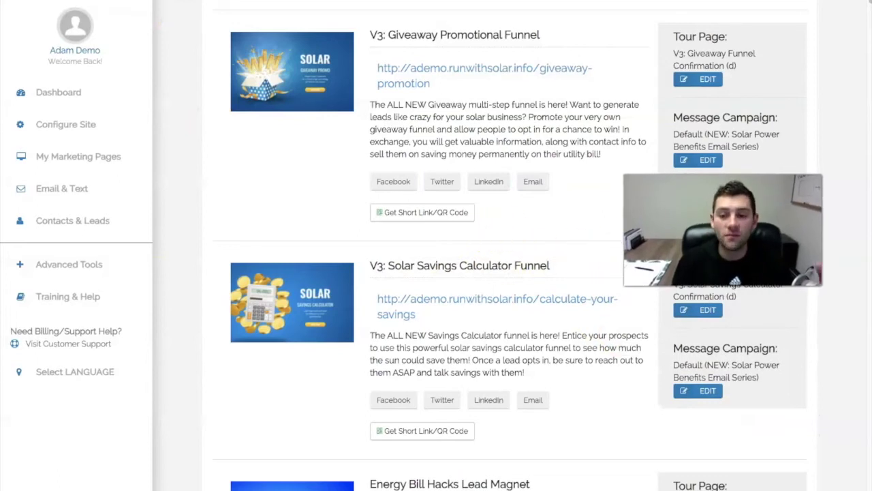
{"action": "scroll", "coordinate": [522, 298], "scroll_direction": "down", "scroll_amount": 1}
{"action": "scroll", "coordinate": [372, 124], "scroll_direction": "up", "scroll_amount": 1}
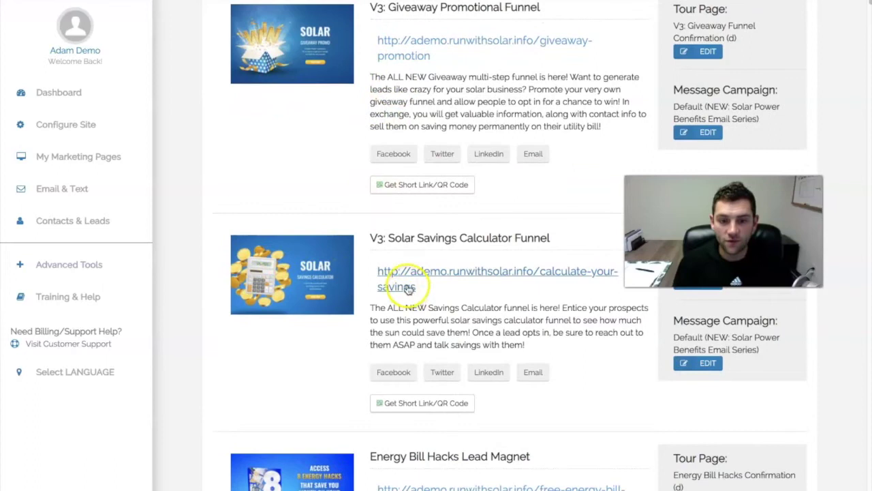
{"action": "left_click", "coordinate": [411, 290]}
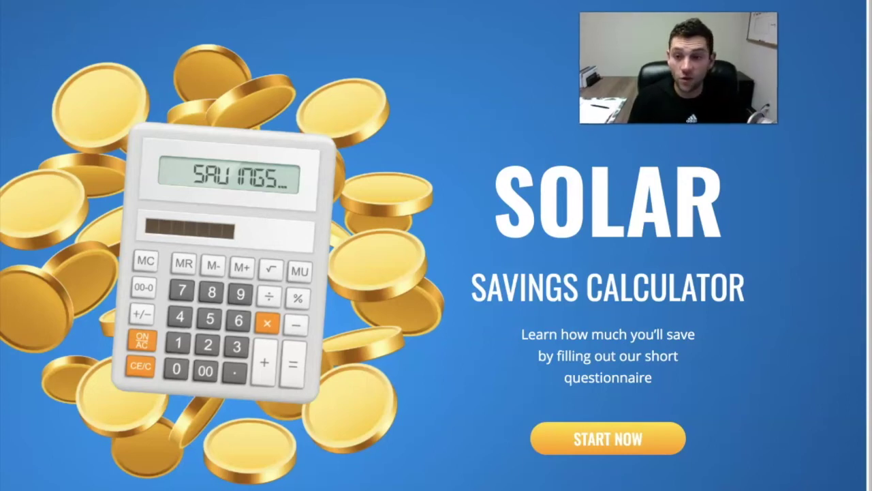
{"action": "left_click", "coordinate": [654, 446]}
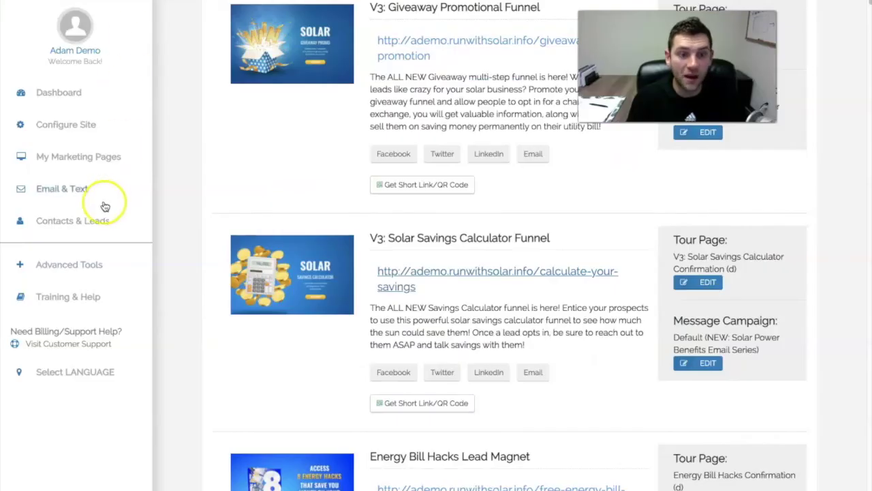
- Examine the other lead capture funnels in the list and open the Solar Capture Page link
{"action": "left_click", "coordinate": [79, 227]}
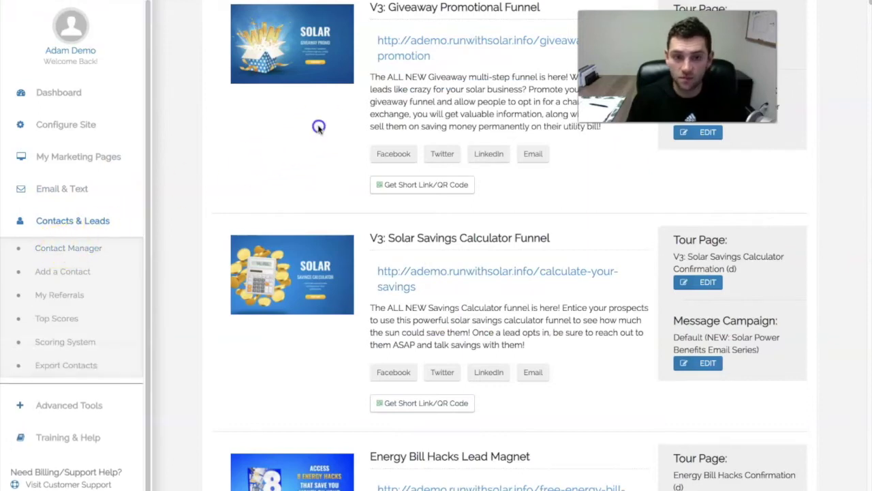
{"action": "scroll", "coordinate": [436, 205], "scroll_direction": "down", "scroll_amount": 2}
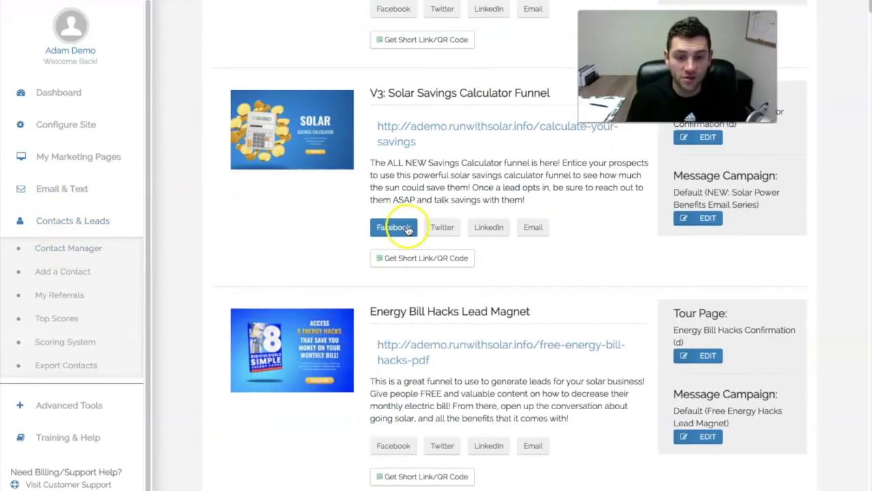
{"action": "scroll", "coordinate": [407, 230], "scroll_direction": "down", "scroll_amount": 2}
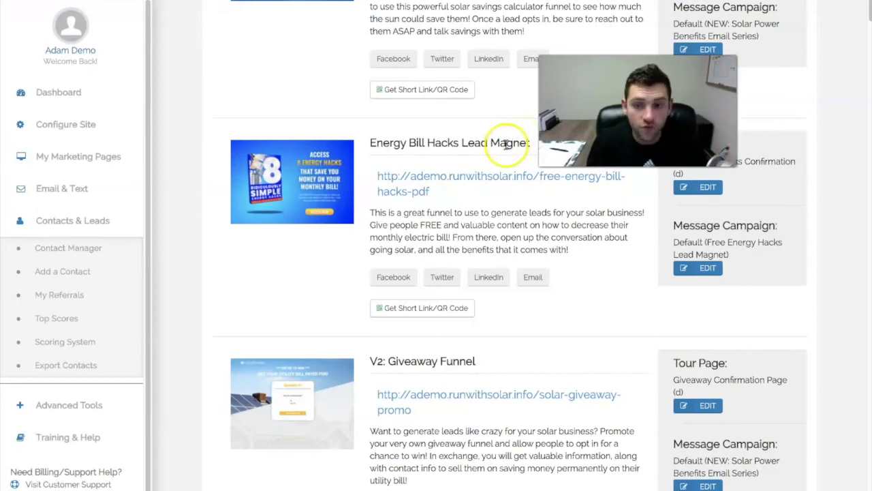
{"action": "scroll", "coordinate": [497, 153], "scroll_direction": "down", "scroll_amount": 6}
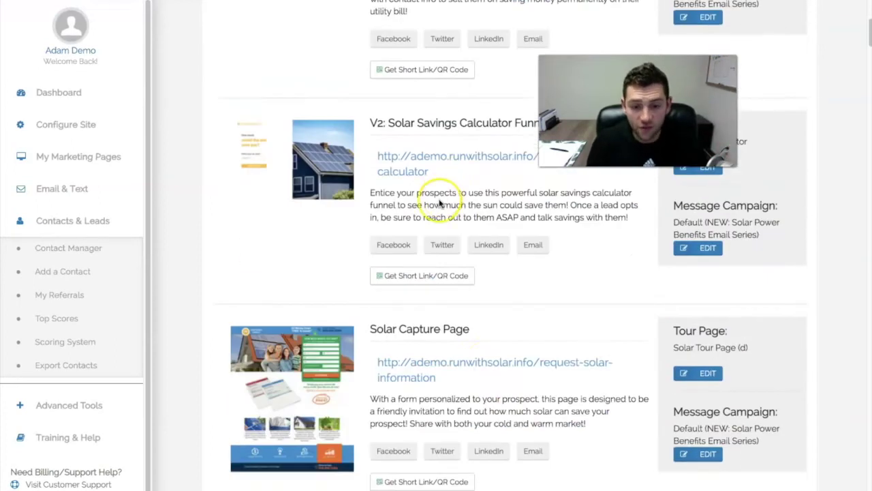
{"action": "scroll", "coordinate": [449, 300], "scroll_direction": "up", "scroll_amount": 1}
{"action": "left_click", "coordinate": [457, 397]}
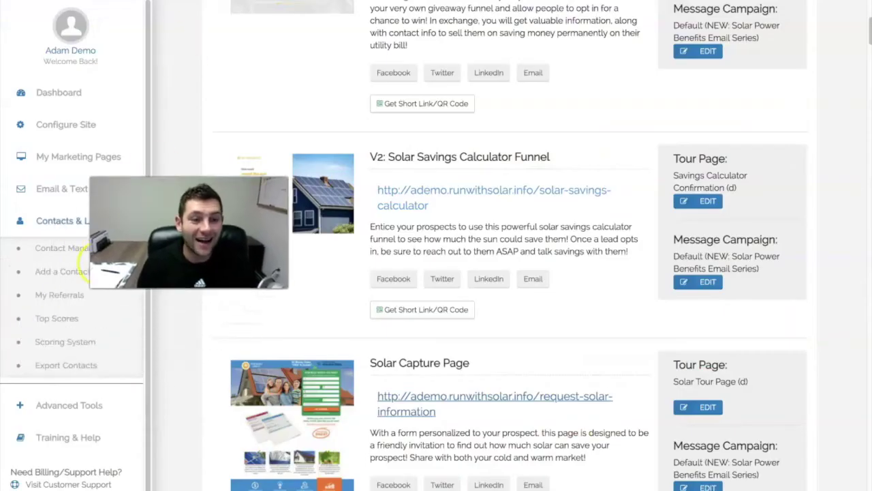
- Open the Contact Manager under Contacts & Leads
{"action": "left_click", "coordinate": [82, 251]}
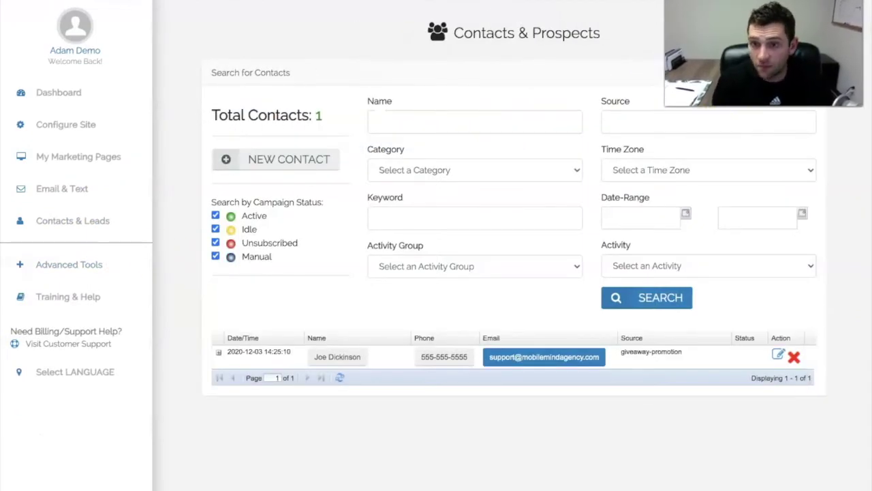
- Open the giveaway-promotion contact's record from the contact list and highlight its Lead Source Page value
{"action": "left_click", "coordinate": [346, 361]}
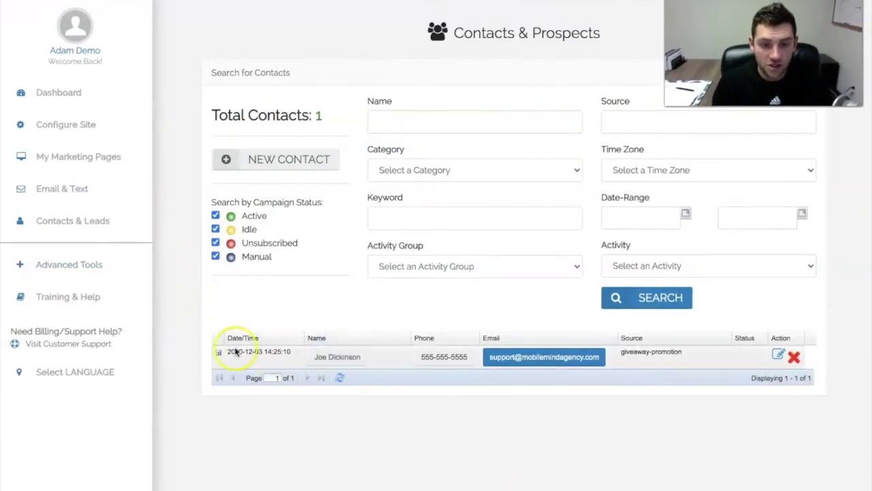
{"action": "left_click", "coordinate": [334, 359]}
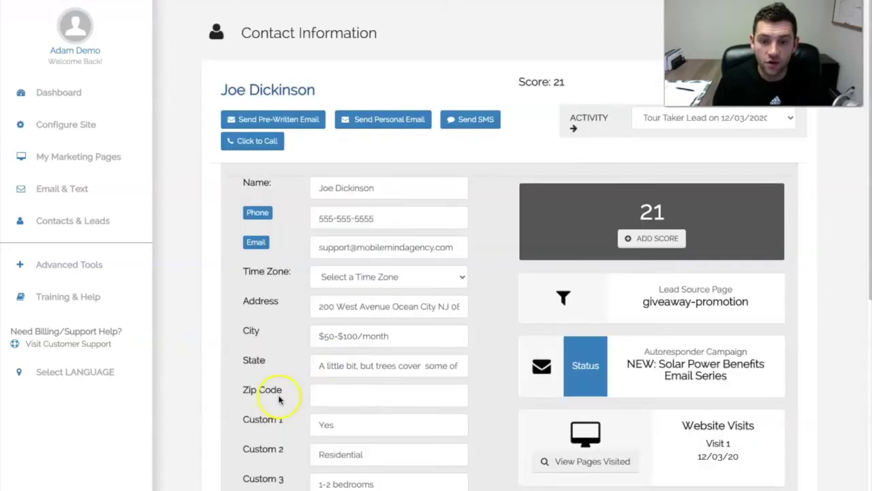
{"action": "left_click_drag", "start_coordinate": [714, 301], "coordinate": [650, 303]}
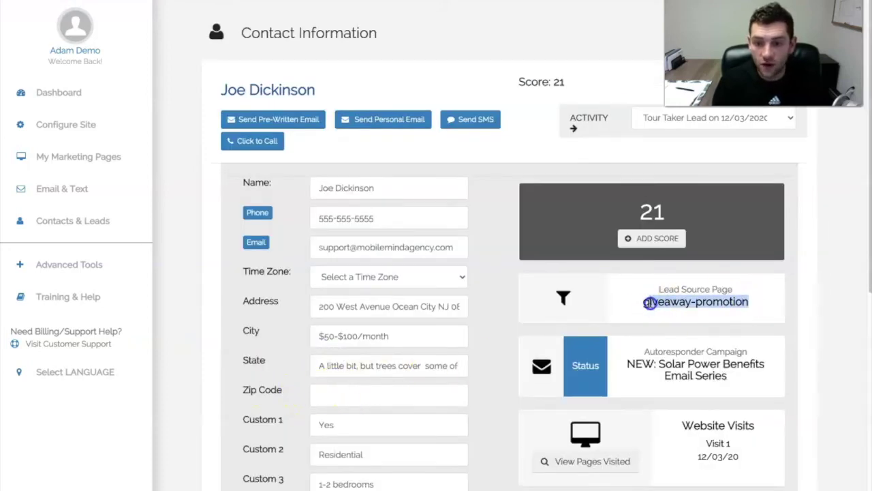
{"action": "left_click", "coordinate": [651, 305]}
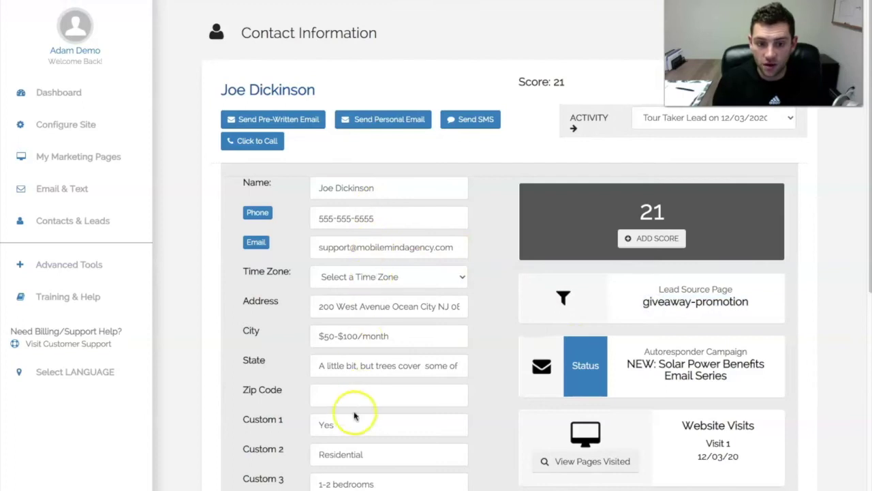
- Review the contact's survey answers, autoresponder campaign, notes area, score history and email history
{"action": "scroll", "coordinate": [395, 357], "scroll_direction": "down", "scroll_amount": 2}
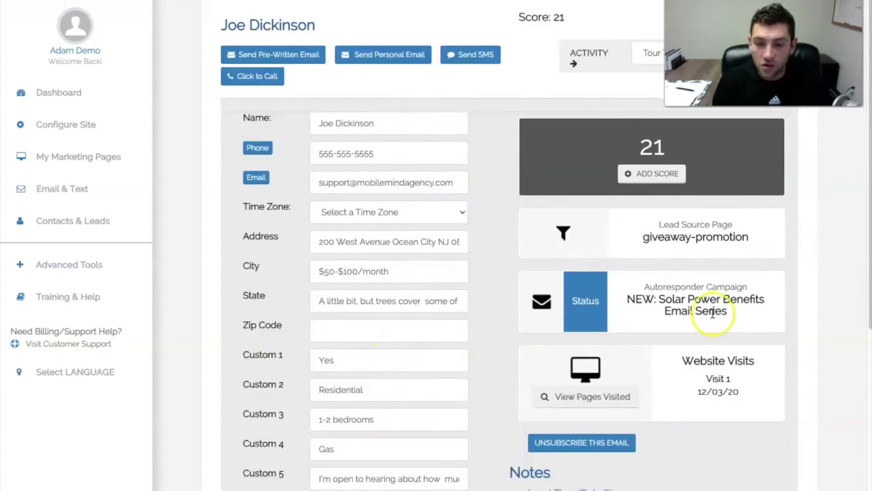
{"action": "scroll", "coordinate": [647, 308], "scroll_direction": "down", "scroll_amount": 3}
{"action": "scroll", "coordinate": [648, 310], "scroll_direction": "down", "scroll_amount": 3}
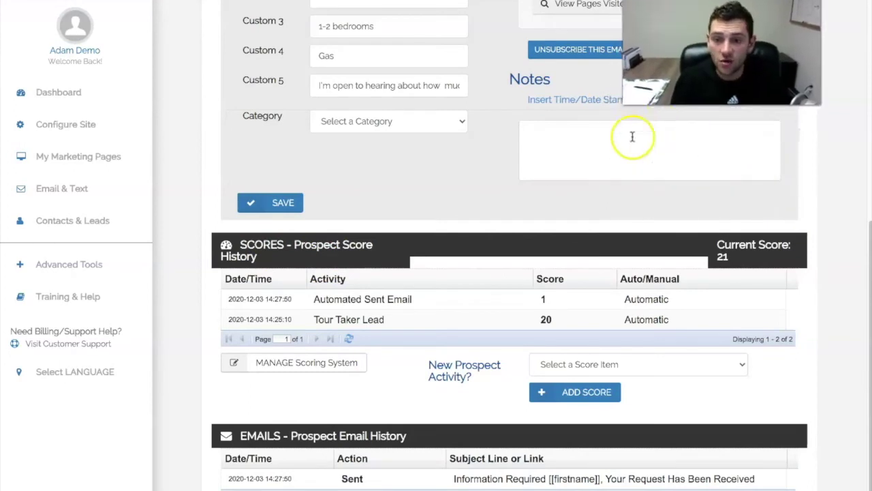
{"action": "scroll", "coordinate": [553, 243], "scroll_direction": "up", "scroll_amount": 2}
- Return to the Lead Capture Pages list and view the V3: Giveaway Promotional Funnel's tour page and message campaign settings
{"action": "left_click", "coordinate": [105, 158]}
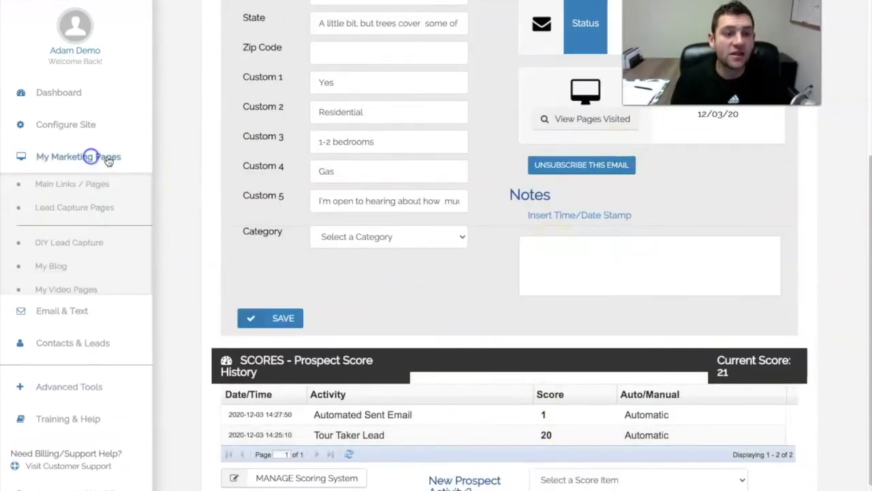
{"action": "left_click", "coordinate": [76, 206]}
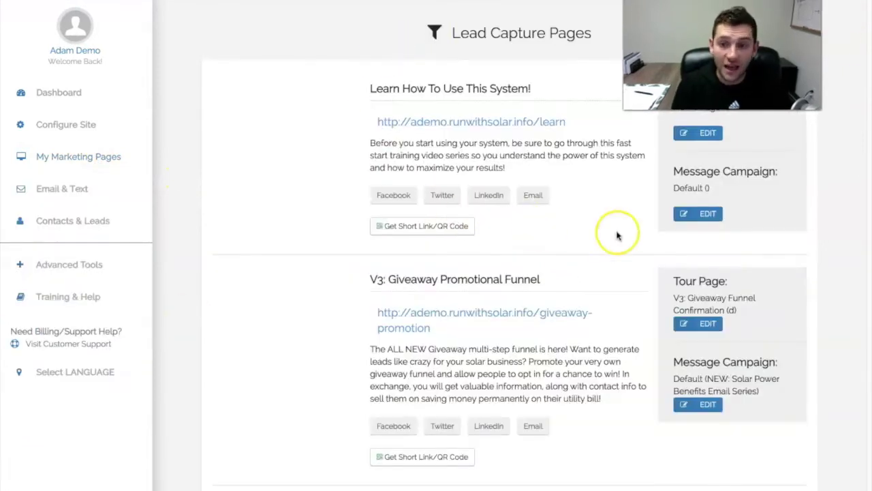
{"action": "scroll", "coordinate": [579, 271], "scroll_direction": "down", "scroll_amount": 3}
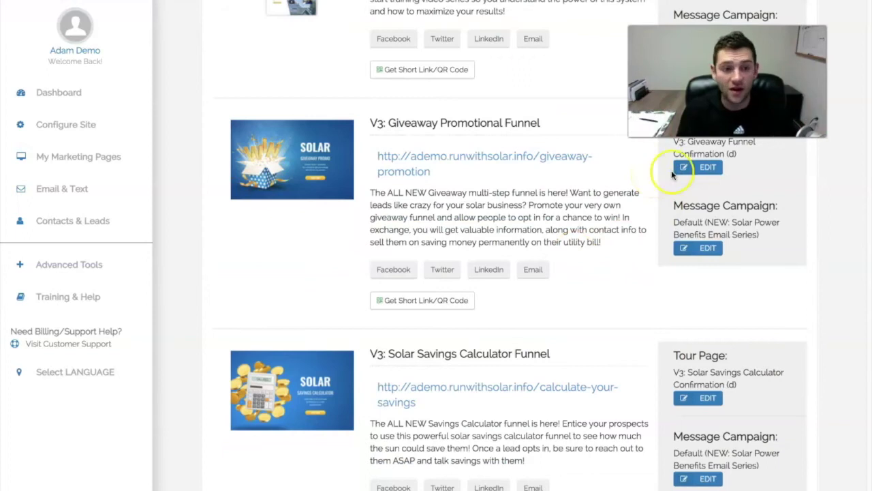
{"action": "left_click", "coordinate": [109, 228]}
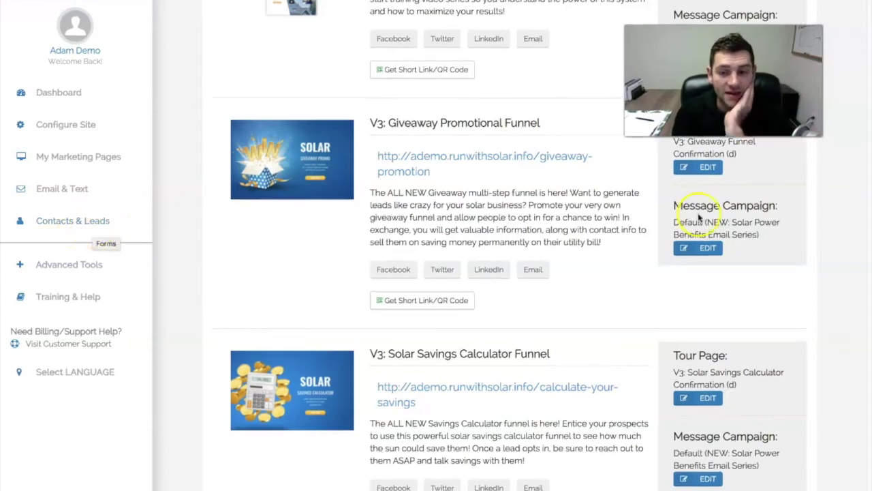
- Find the AZ Solar Incentives Capture Page further down the list and open its link
{"action": "scroll", "coordinate": [463, 249], "scroll_direction": "down", "scroll_amount": 2}
{"action": "scroll", "coordinate": [463, 249], "scroll_direction": "down", "scroll_amount": 6}
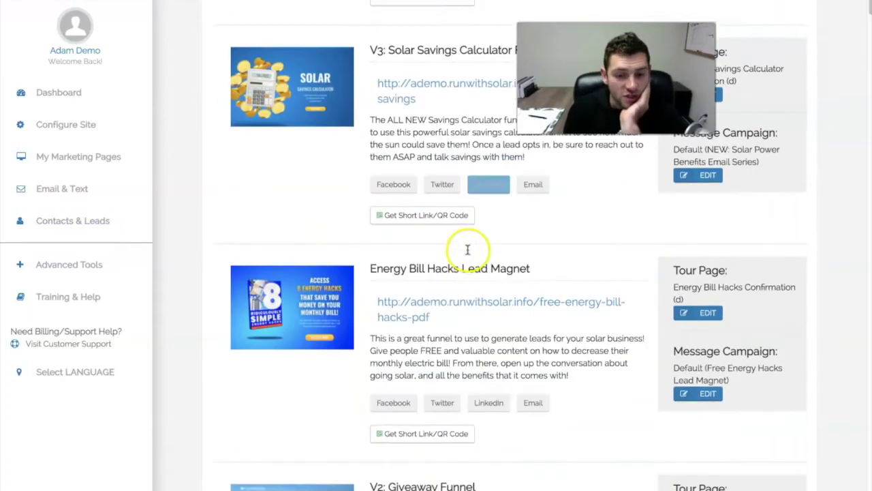
{"action": "scroll", "coordinate": [468, 253], "scroll_direction": "down", "scroll_amount": 1}
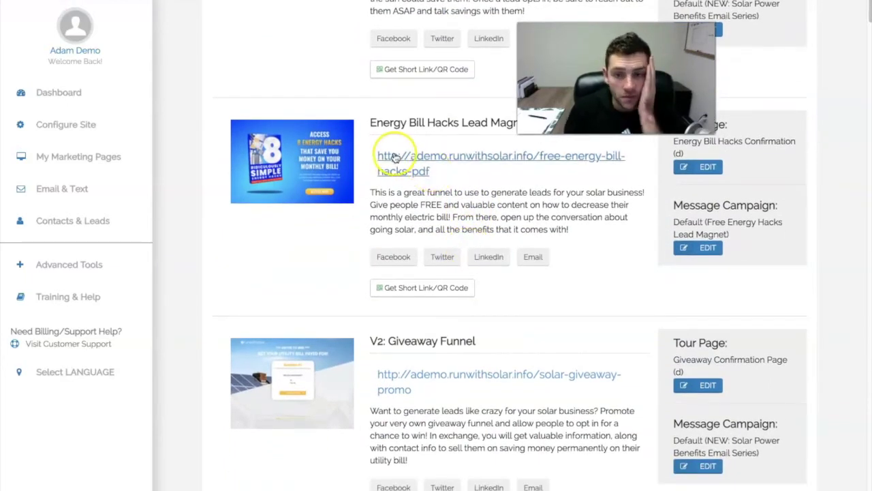
{"action": "scroll", "coordinate": [394, 158], "scroll_direction": "down", "scroll_amount": 3}
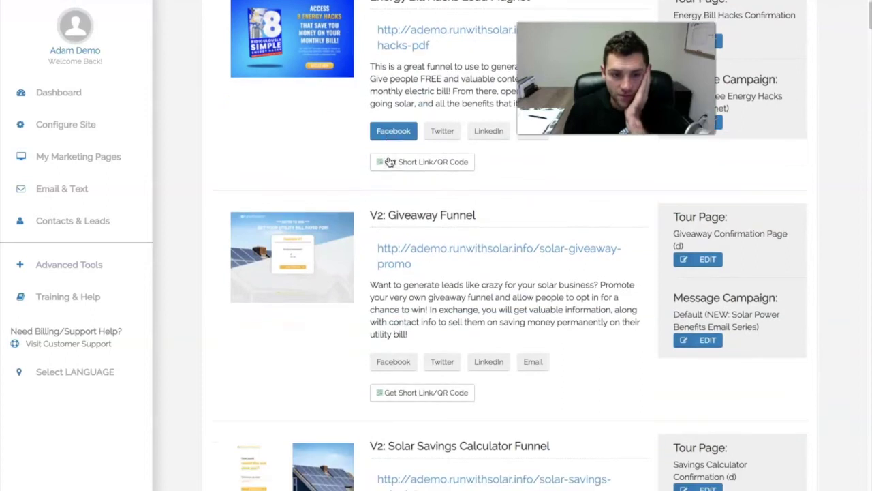
{"action": "scroll", "coordinate": [389, 160], "scroll_direction": "down", "scroll_amount": 9}
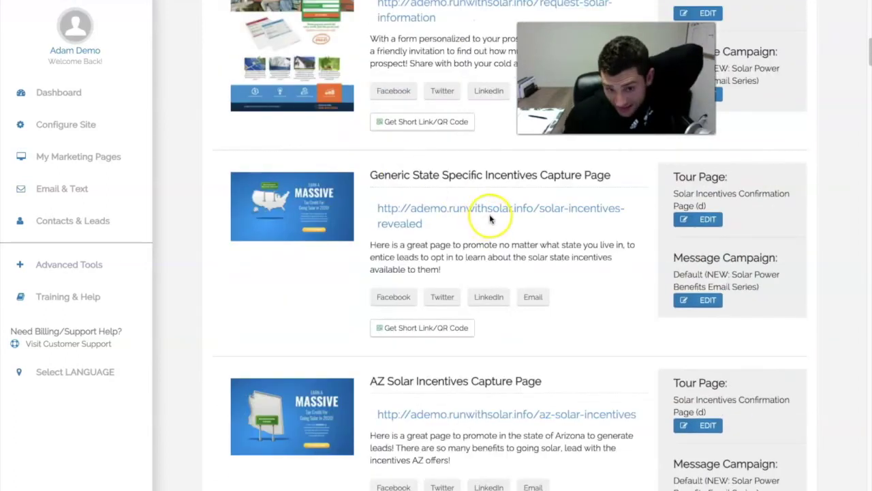
{"action": "scroll", "coordinate": [491, 220], "scroll_direction": "down", "scroll_amount": 2}
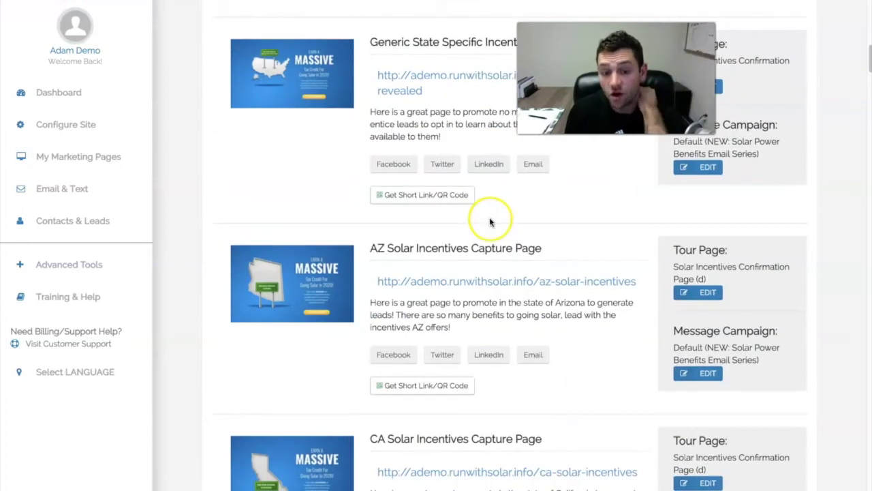
{"action": "left_click", "coordinate": [467, 280]}
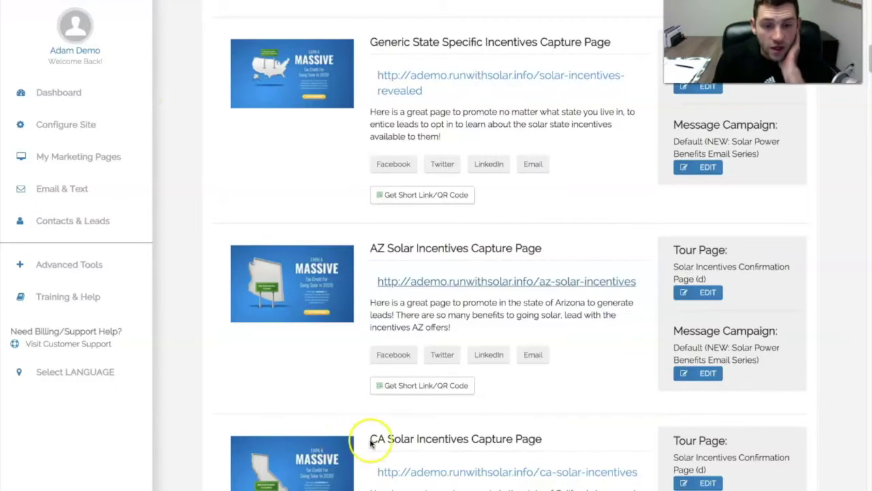
- Examine the state-specific solar incentives capture pages, including the California and South Carolina entries
{"action": "scroll", "coordinate": [444, 413], "scroll_direction": "down", "scroll_amount": 2}
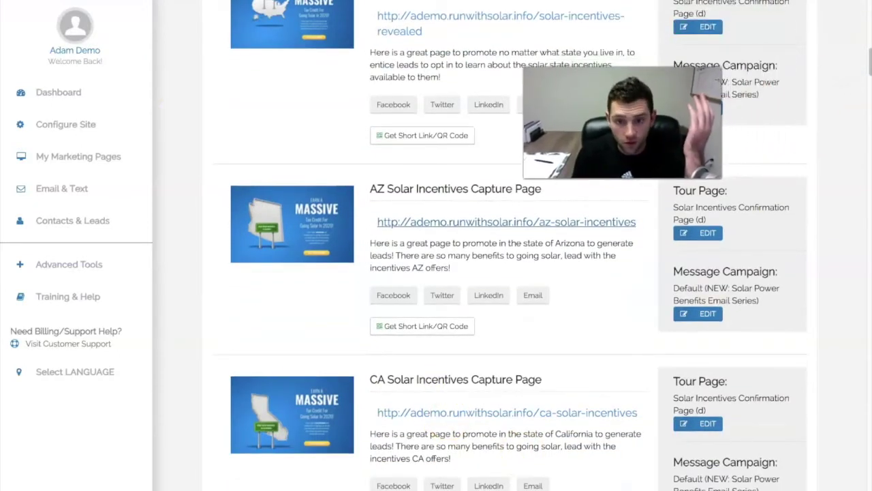
{"action": "scroll", "coordinate": [375, 402], "scroll_direction": "down", "scroll_amount": 3}
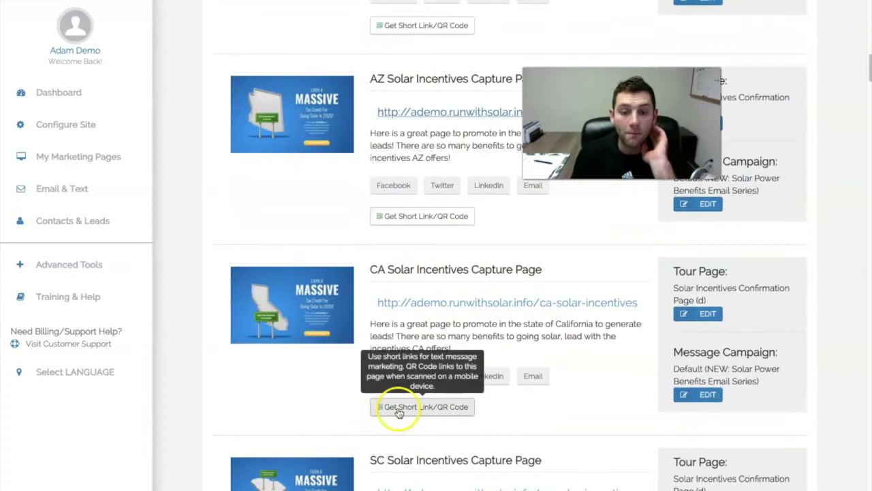
{"action": "scroll", "coordinate": [398, 412], "scroll_direction": "down", "scroll_amount": 1}
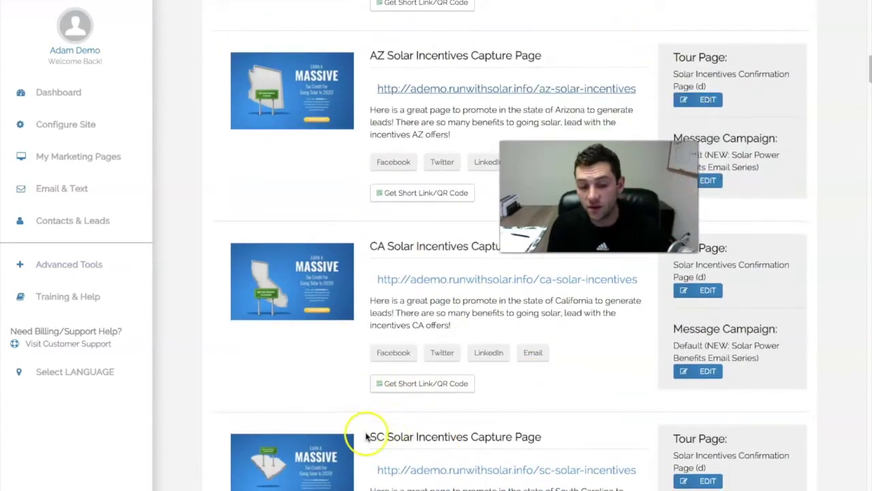
{"action": "scroll", "coordinate": [538, 460], "scroll_direction": "down", "scroll_amount": 1}
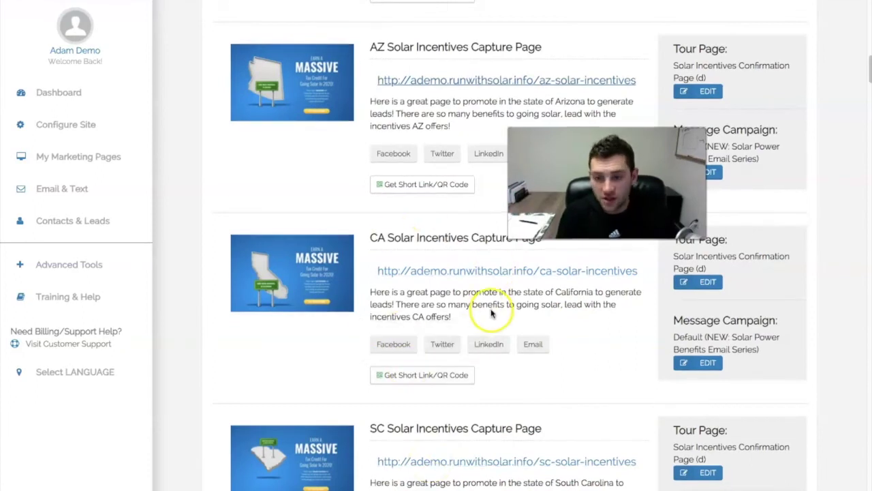
{"action": "scroll", "coordinate": [398, 374], "scroll_direction": "down", "scroll_amount": 1}
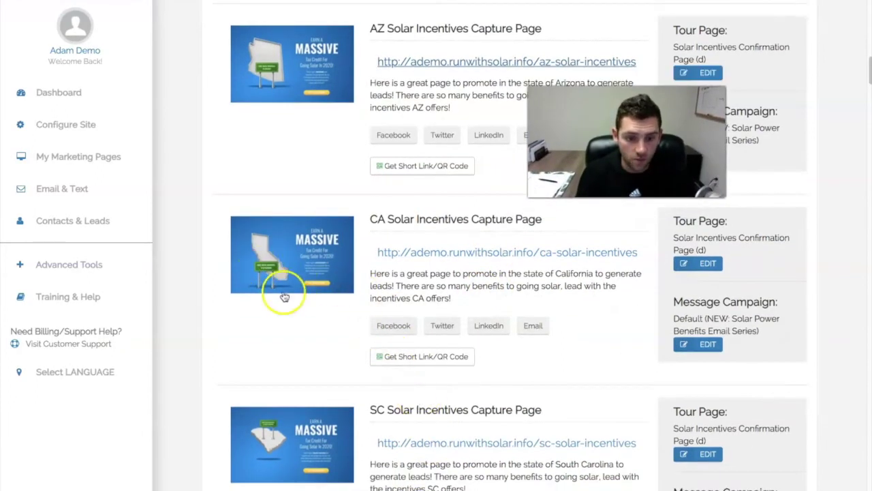
{"action": "scroll", "coordinate": [379, 335], "scroll_direction": "down", "scroll_amount": 9}
{"action": "scroll", "coordinate": [484, 379], "scroll_direction": "down", "scroll_amount": 3}
{"action": "scroll", "coordinate": [484, 382], "scroll_direction": "up", "scroll_amount": 12}
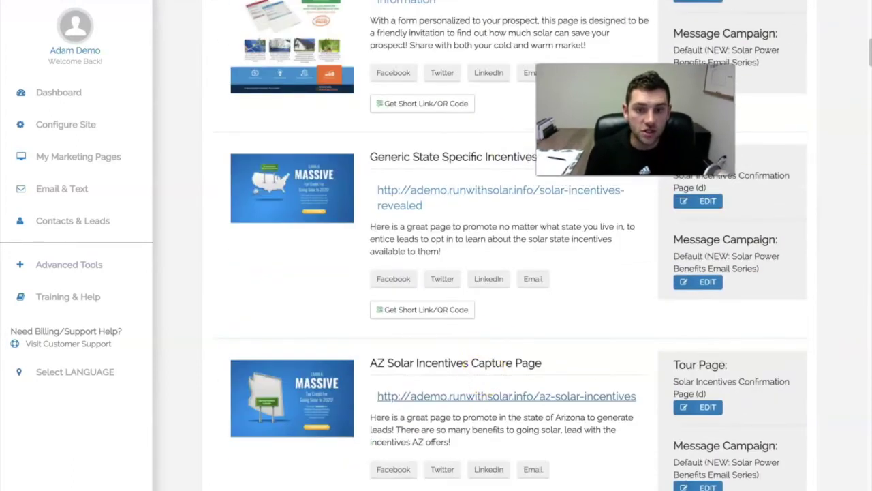
- Open the Generic State Specific Incentives Capture Page, view its details form, and return to the funnel list
{"action": "left_click", "coordinate": [503, 192]}
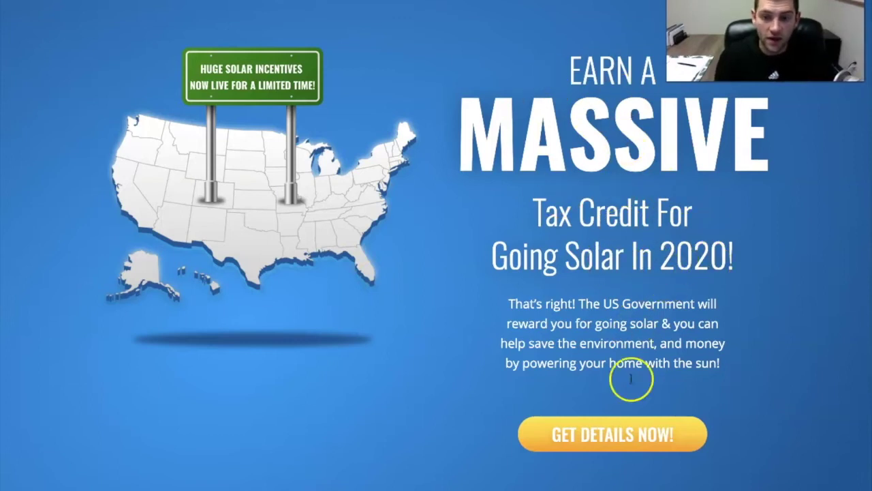
{"action": "left_click", "coordinate": [600, 437]}
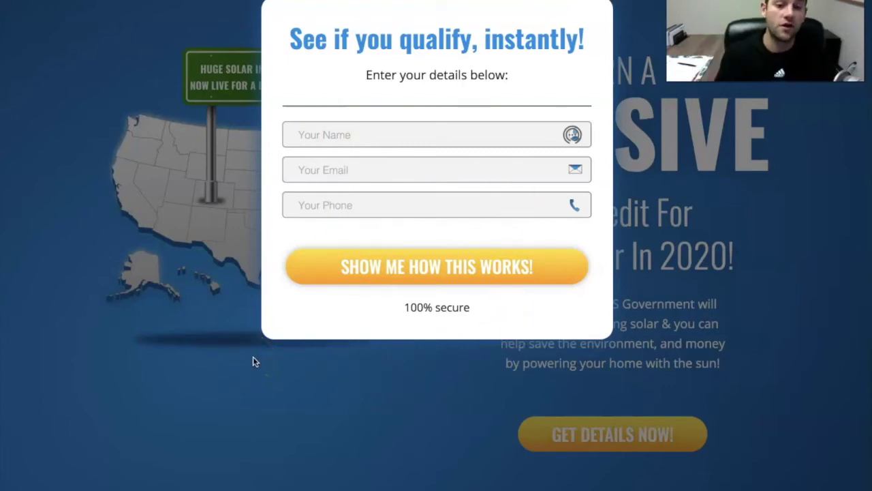
{"action": "left_click", "coordinate": [109, 209]}
{"action": "left_click", "coordinate": [397, 283]}
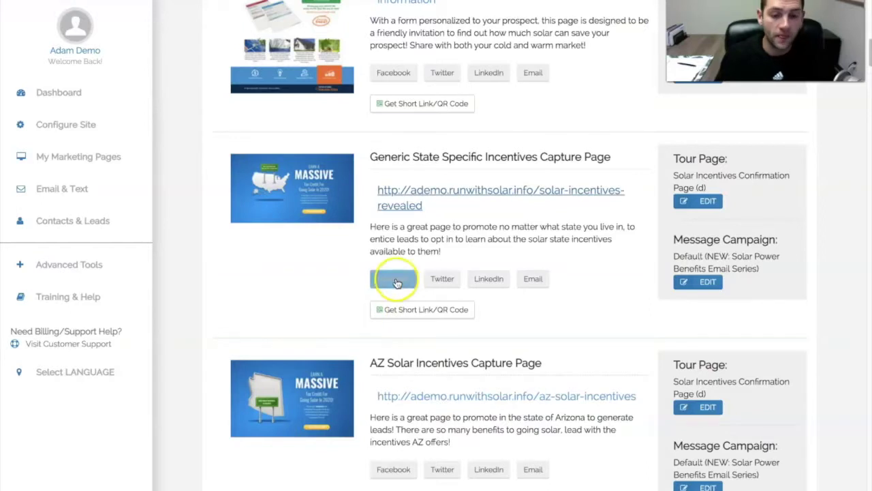
- Open V2: Solar Savings Capture Page 1 from below the state pages, view its opt-in form, and close the page
{"action": "scroll", "coordinate": [397, 283], "scroll_direction": "down", "scroll_amount": 15}
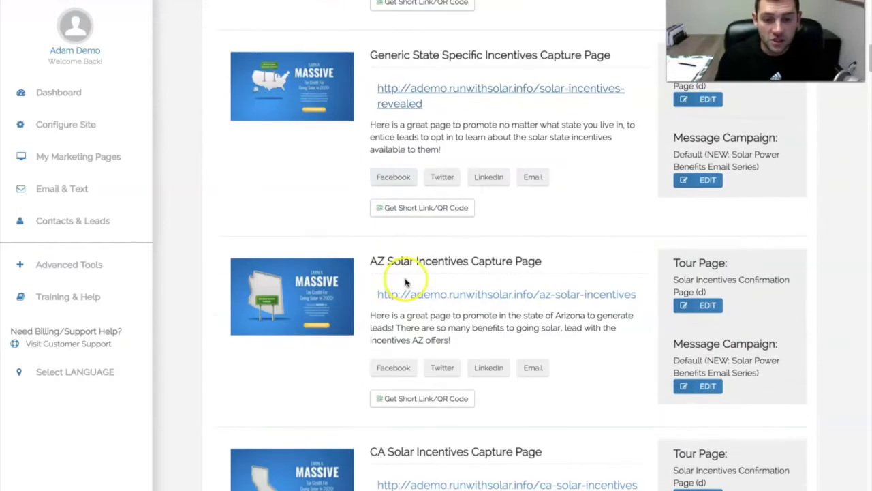
{"action": "scroll", "coordinate": [378, 282], "scroll_direction": "down", "scroll_amount": 1}
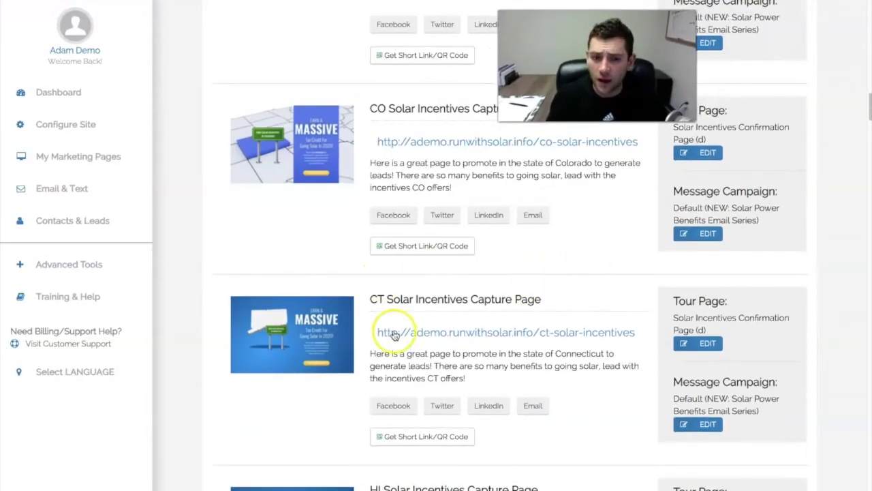
{"action": "scroll", "coordinate": [378, 332], "scroll_direction": "down", "scroll_amount": 10}
{"action": "scroll", "coordinate": [384, 334], "scroll_direction": "down", "scroll_amount": 14}
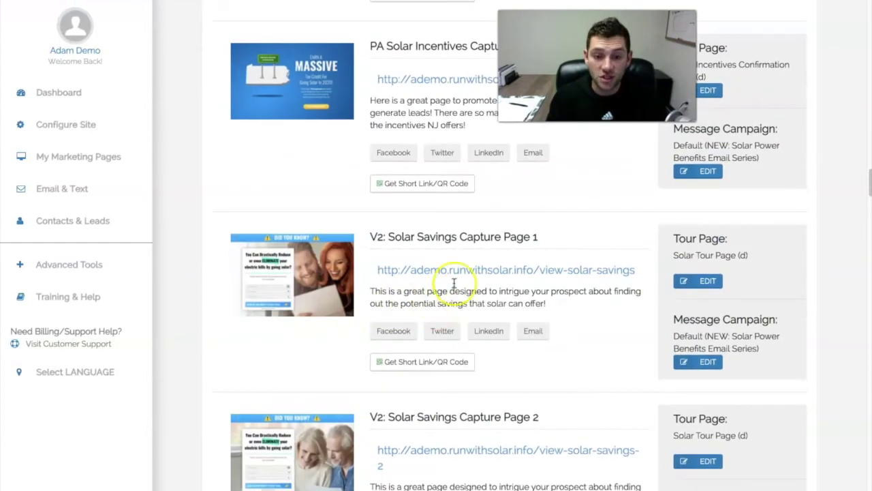
{"action": "left_click", "coordinate": [422, 265]}
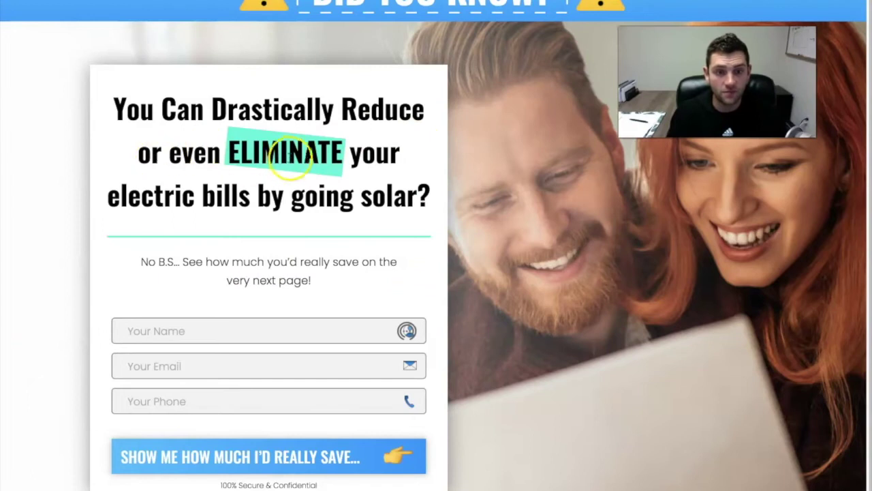
{"action": "scroll", "coordinate": [305, 224], "scroll_direction": "down", "scroll_amount": 2}
{"action": "scroll", "coordinate": [567, 220], "scroll_direction": "up", "scroll_amount": 2}
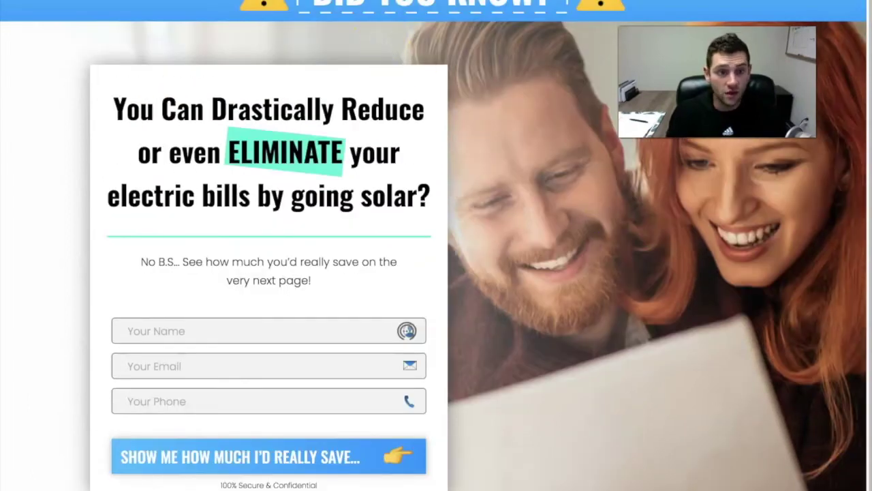
{"action": "key", "text": "super+w"}
- Look through the other V2: Solar Savings Capture Pages and return to the V3 funnels at the start of the list
{"action": "scroll", "coordinate": [421, 269], "scroll_direction": "down", "scroll_amount": 5}
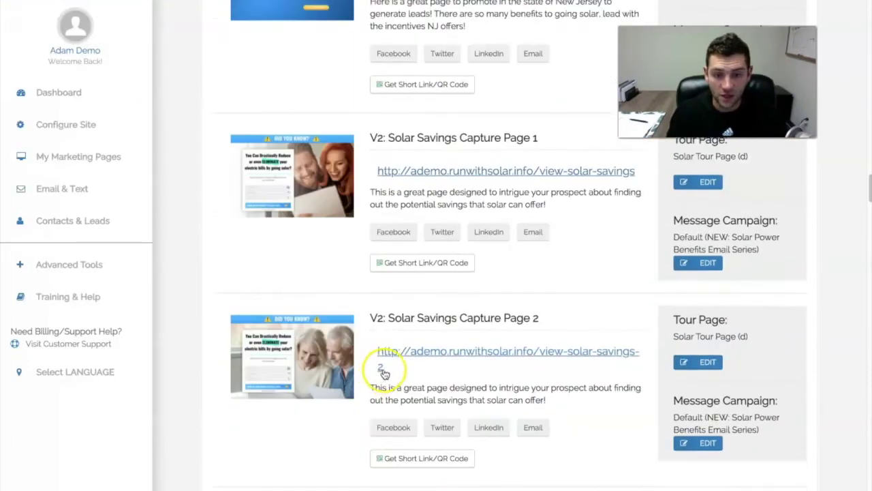
{"action": "scroll", "coordinate": [463, 361], "scroll_direction": "down", "scroll_amount": 1}
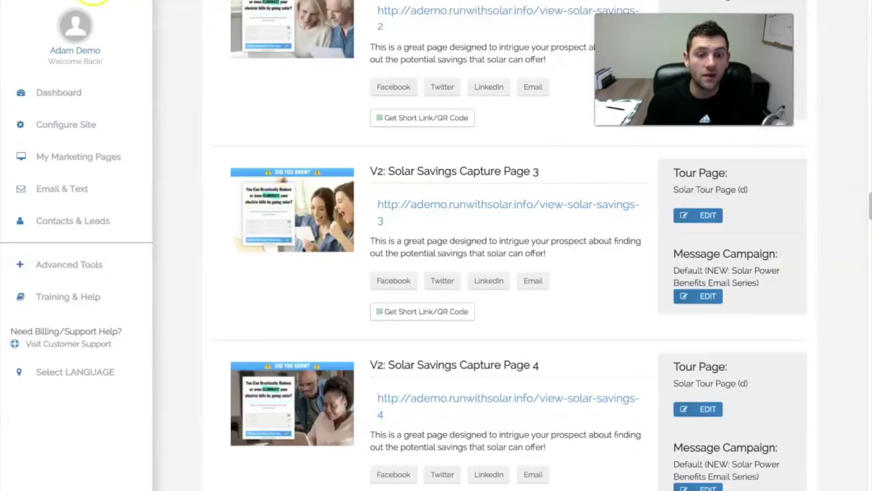
{"action": "scroll", "coordinate": [436, 395], "scroll_direction": "down", "scroll_amount": 1}
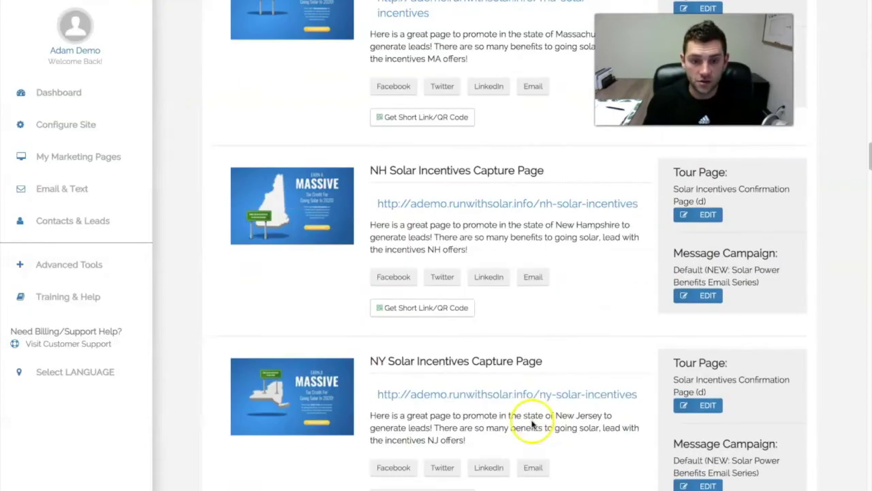
{"action": "scroll", "coordinate": [533, 423], "scroll_direction": "down", "scroll_amount": 15}
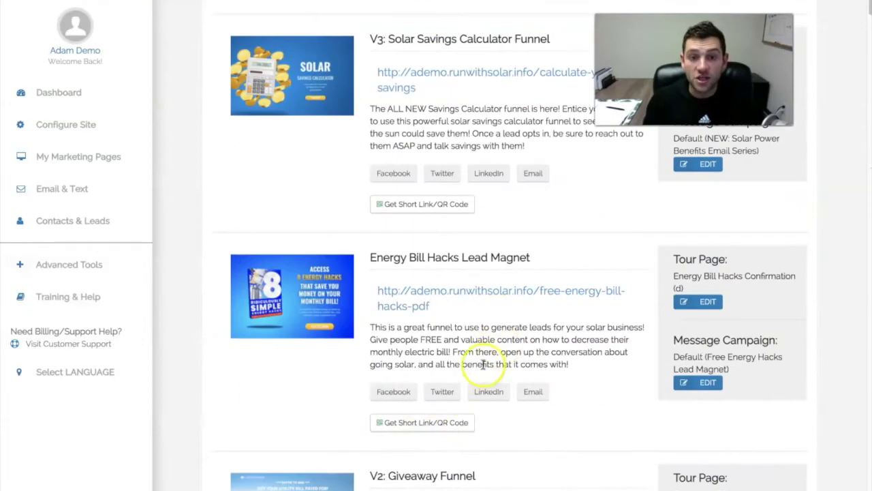
{"action": "scroll", "coordinate": [482, 364], "scroll_direction": "up", "scroll_amount": 7}
{"action": "scroll", "coordinate": [600, 304], "scroll_direction": "down", "scroll_amount": 2}
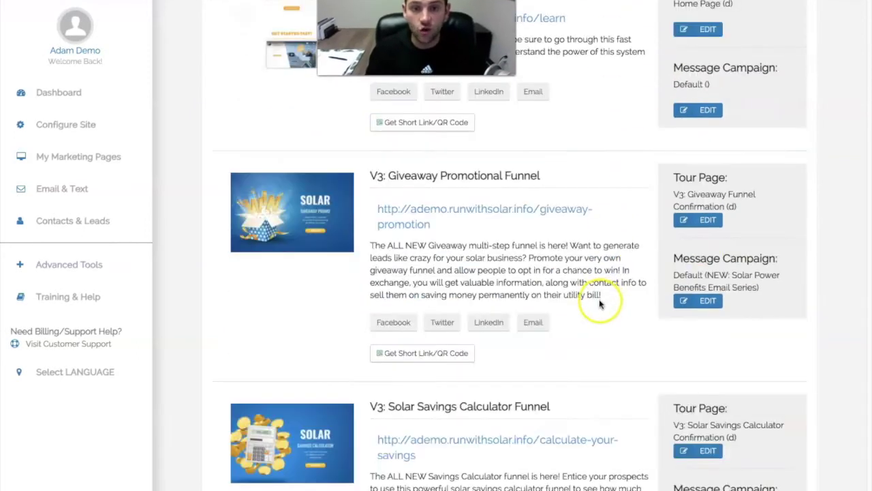
- Examine the tour page and message campaign settings of the V3: Giveaway Promotional Funnel
{"action": "scroll", "coordinate": [705, 217], "scroll_direction": "down", "scroll_amount": 1}
{"action": "left_click", "coordinate": [733, 197]}
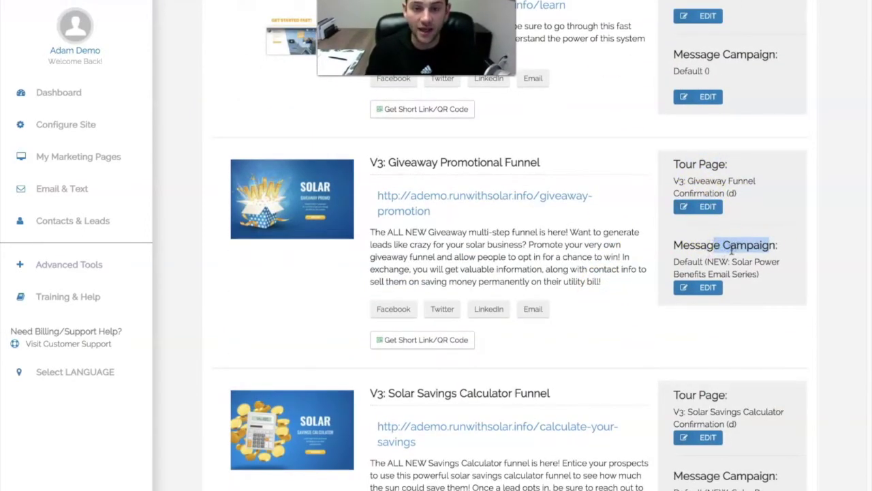
{"action": "left_click", "coordinate": [732, 250]}
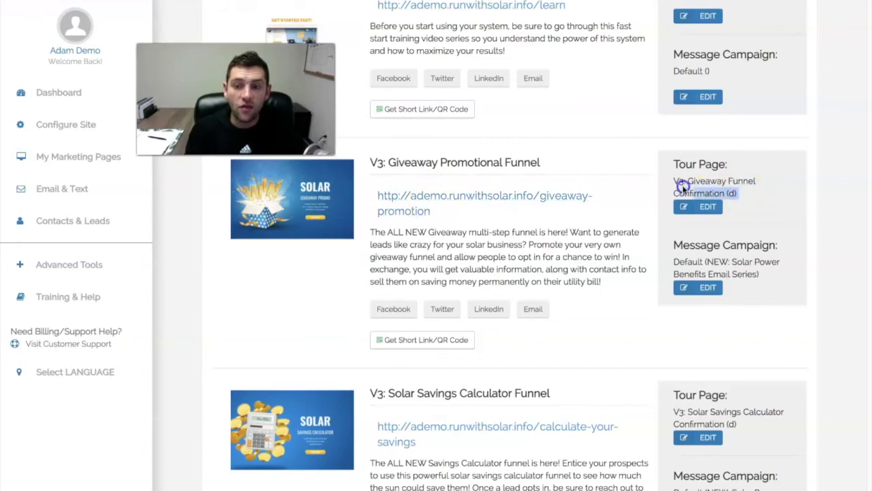
{"action": "left_click", "coordinate": [677, 182]}
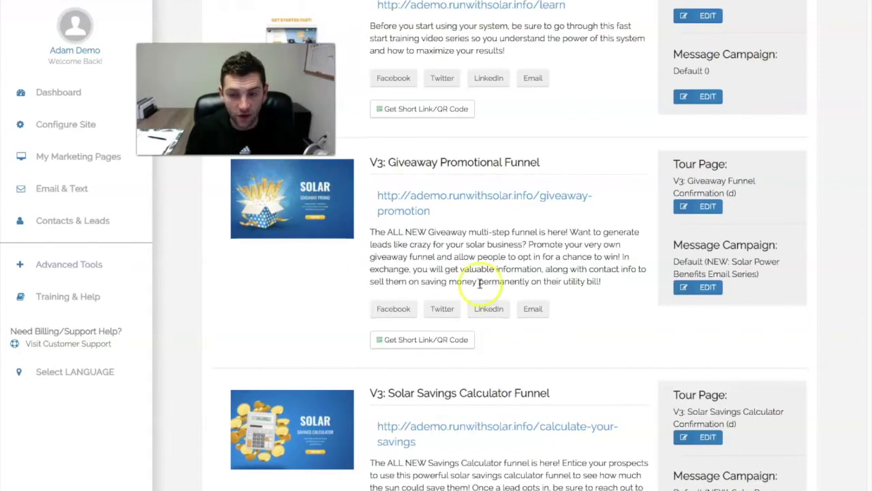
{"action": "left_click_drag", "start_coordinate": [739, 193], "coordinate": [673, 183]}
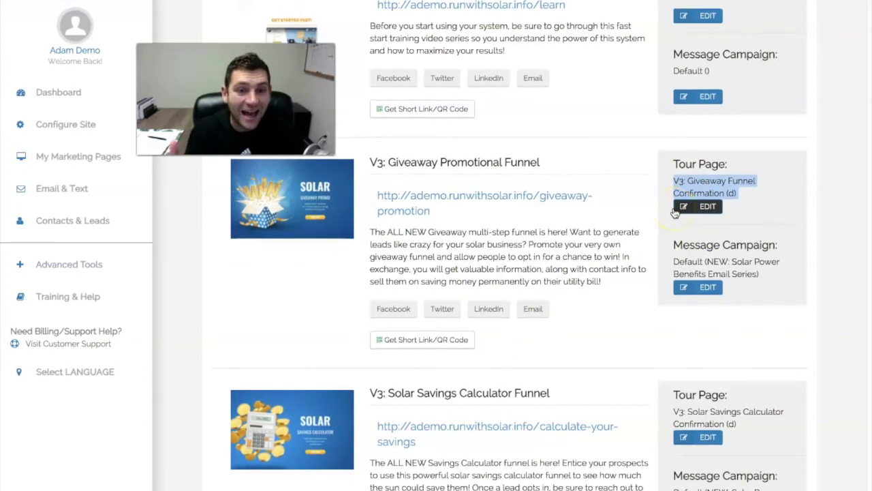
- Open the V3: Giveaway Promotional Funnel page, answer its questions, and submit the entry with a contact's name, e-mail, phone and address
{"action": "left_click", "coordinate": [523, 197]}
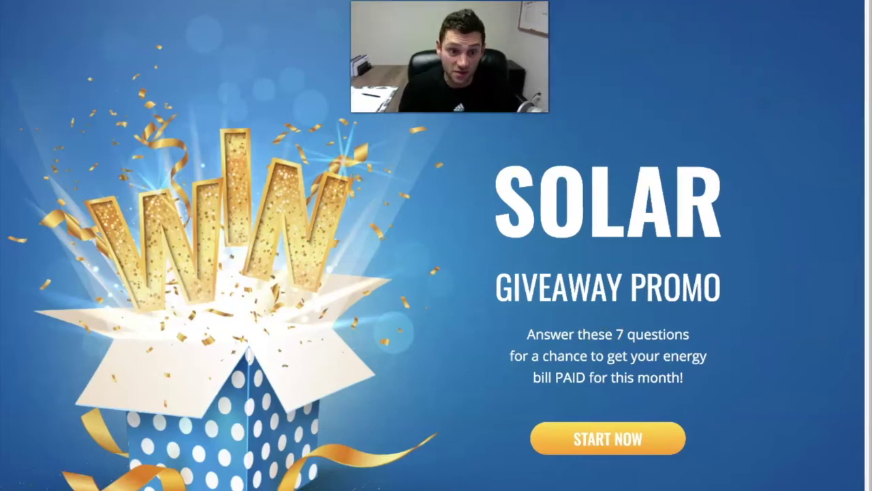
{"action": "left_click", "coordinate": [598, 439]}
{"action": "left_click", "coordinate": [426, 308]}
{"action": "left_click", "coordinate": [442, 347]}
{"action": "left_click", "coordinate": [453, 349]}
{"action": "left_click", "coordinate": [460, 351]}
{"action": "left_click", "coordinate": [466, 423]}
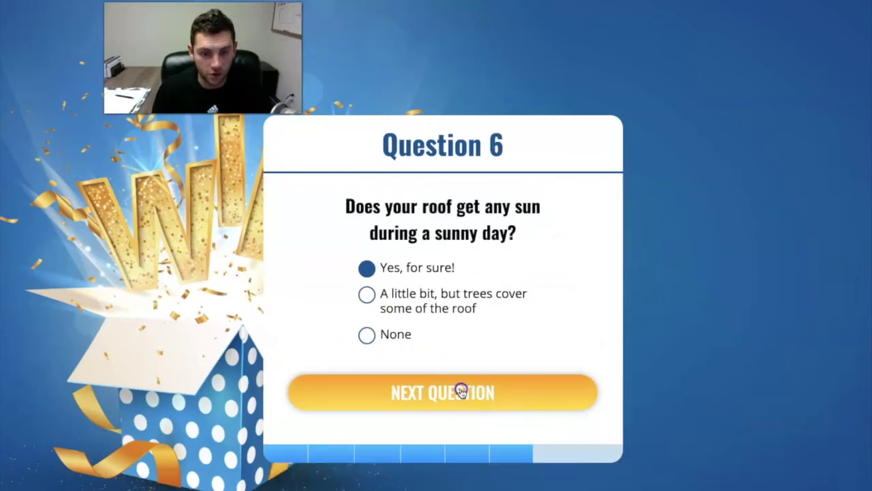
{"action": "left_click", "coordinate": [461, 393]}
{"action": "left_click", "coordinate": [462, 397]}
{"action": "left_click", "coordinate": [380, 251]}
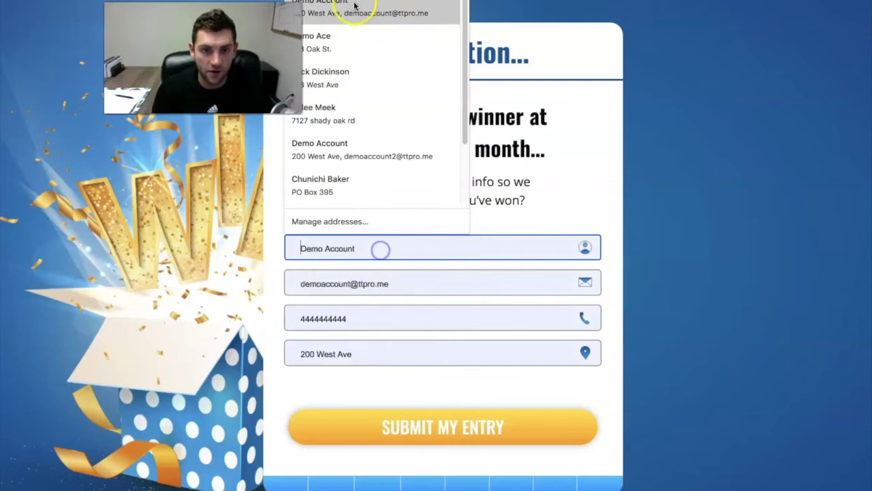
{"action": "left_click", "coordinate": [432, 430]}
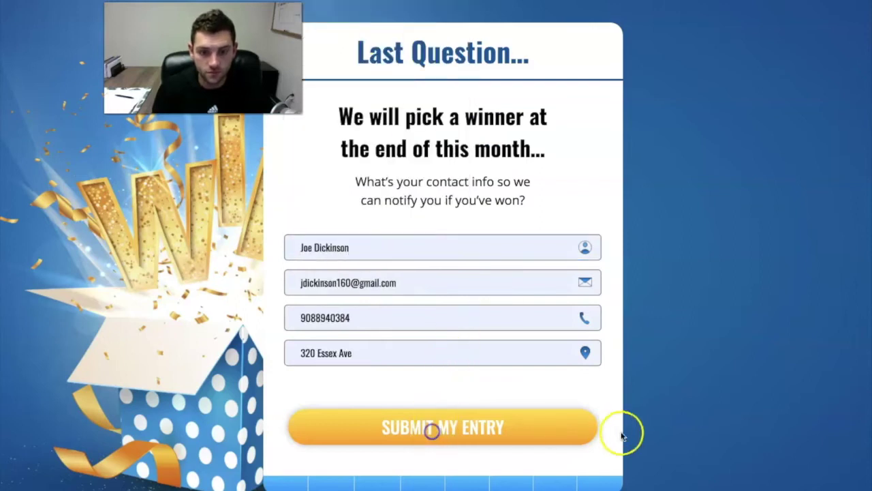
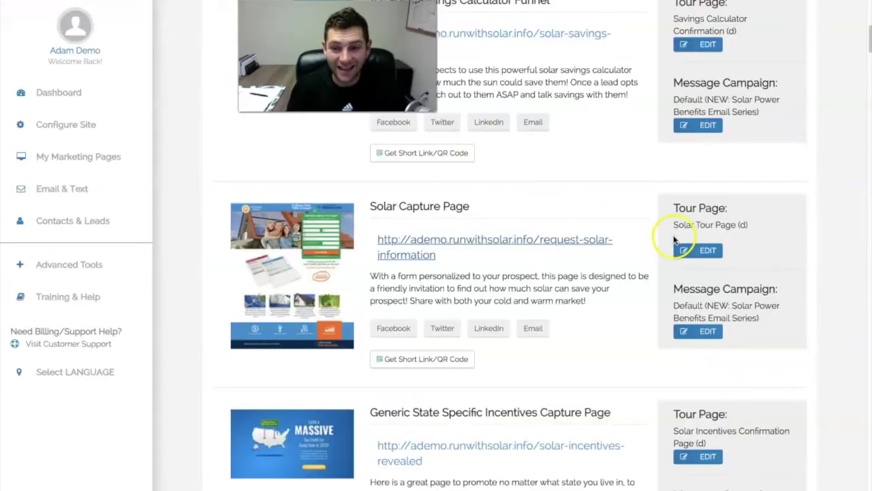
- Set the Solar Capture Page's tour page to Custom Redirect and enter the rep's own powur.com site as the redirect address
{"action": "left_click", "coordinate": [695, 229]}
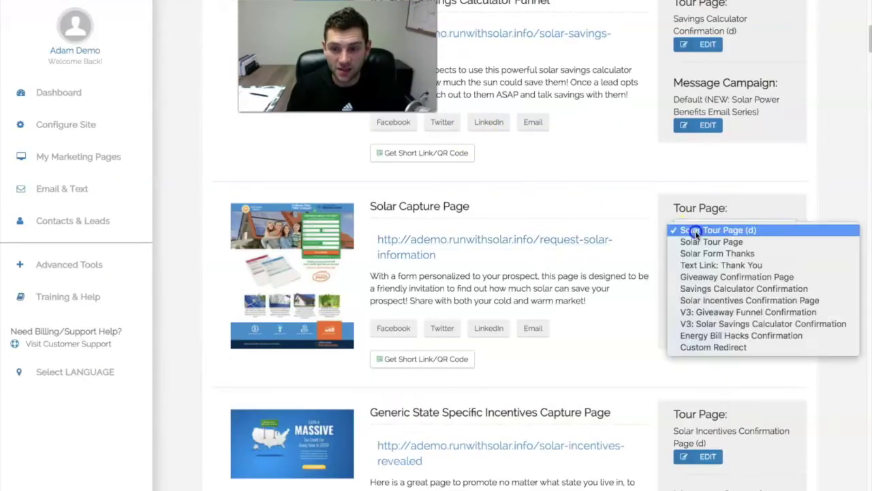
{"action": "left_click", "coordinate": [744, 348]}
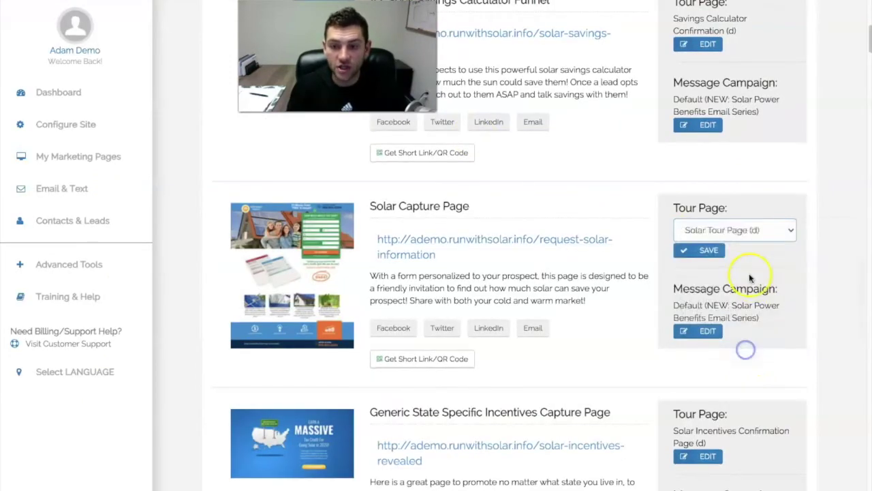
{"action": "left_click", "coordinate": [725, 292]}
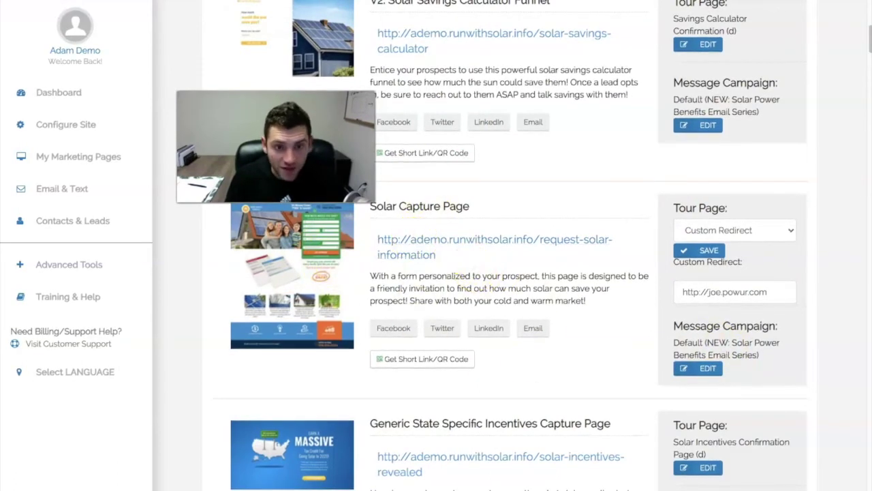
- Open the Solar Capture Page's message campaign for editing and view the available campaigns without changing the selection
{"action": "left_click", "coordinate": [701, 368]}
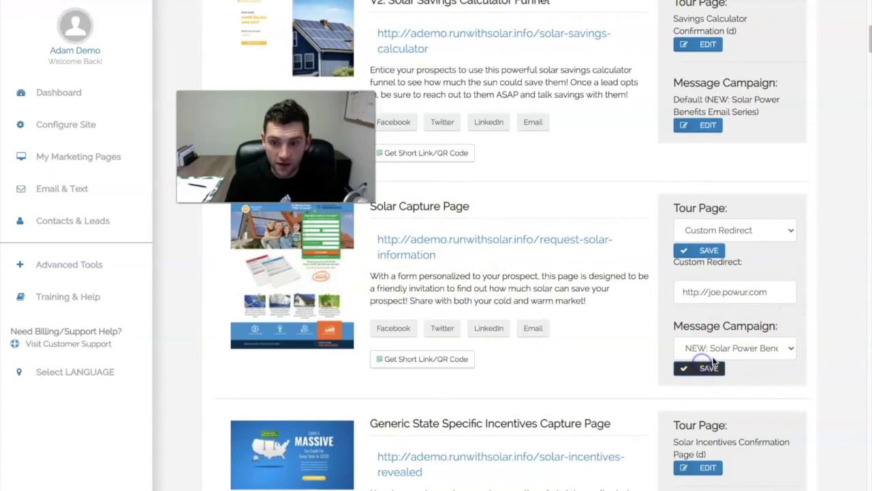
{"action": "left_click", "coordinate": [716, 349]}
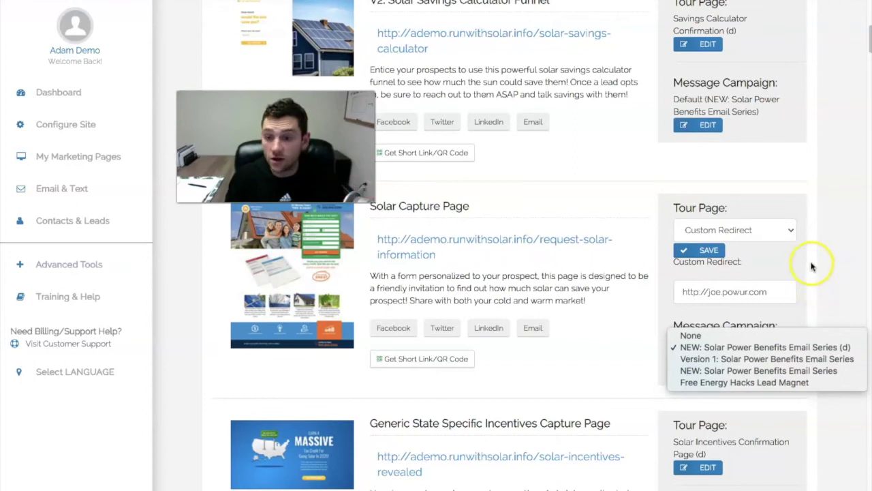
{"action": "key", "text": "Escape"}
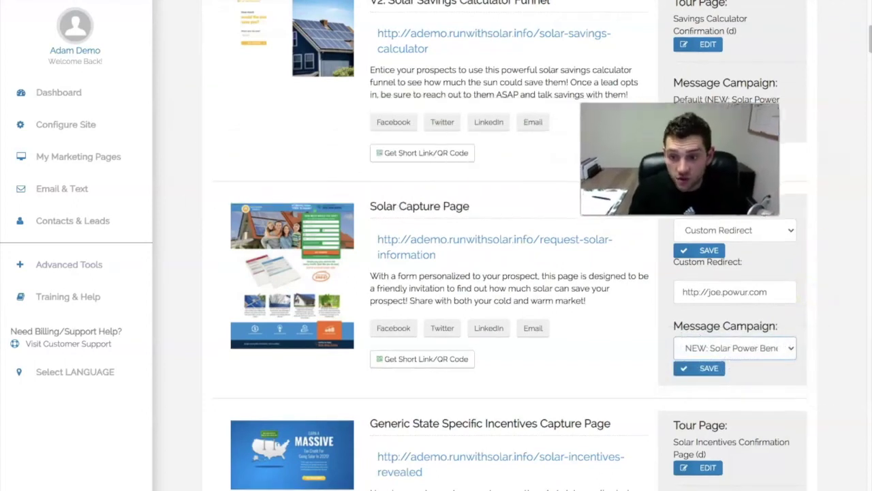
{"action": "left_click", "coordinate": [822, 293]}
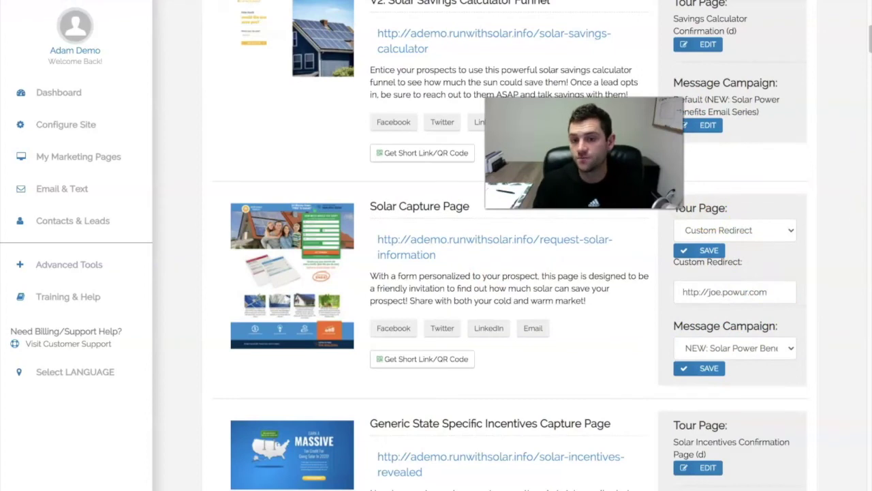
- Look through the remaining lead capture pages down to the Solar Capture Page series and return to the start of the list
{"action": "scroll", "coordinate": [486, 348], "scroll_direction": "down", "scroll_amount": 2}
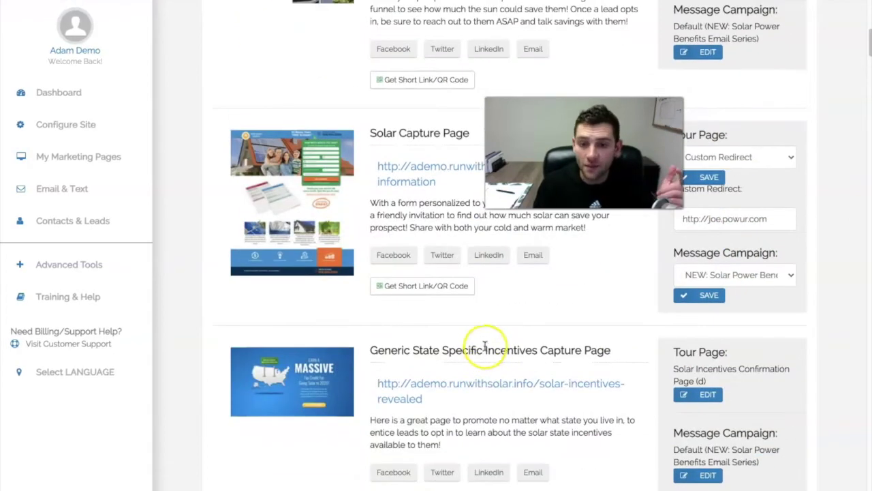
{"action": "scroll", "coordinate": [485, 348], "scroll_direction": "down", "scroll_amount": 20}
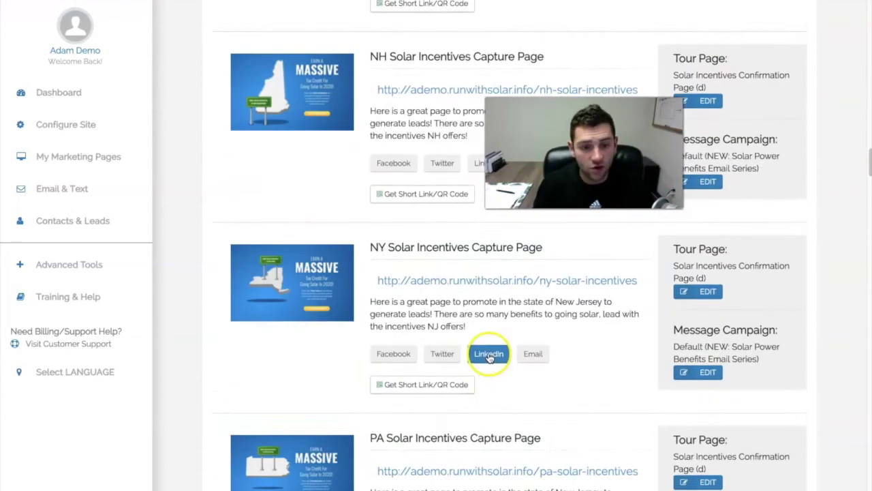
{"action": "scroll", "coordinate": [489, 357], "scroll_direction": "down", "scroll_amount": 20}
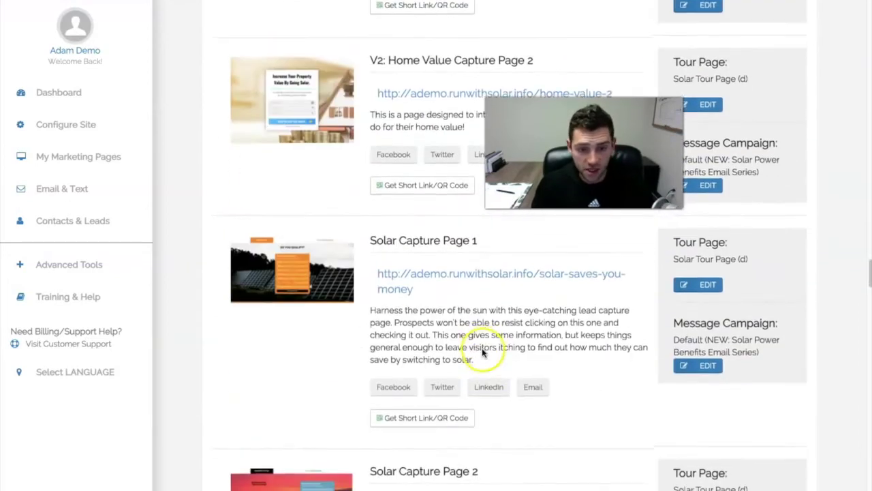
{"action": "scroll", "coordinate": [482, 348], "scroll_direction": "down", "scroll_amount": 20}
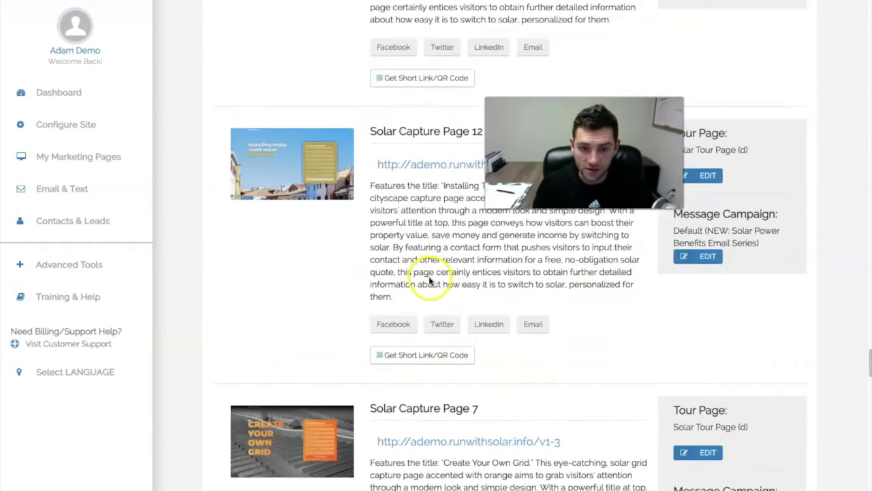
{"action": "scroll", "coordinate": [429, 279], "scroll_direction": "down", "scroll_amount": 3}
{"action": "scroll", "coordinate": [436, 276], "scroll_direction": "up", "scroll_amount": 20}
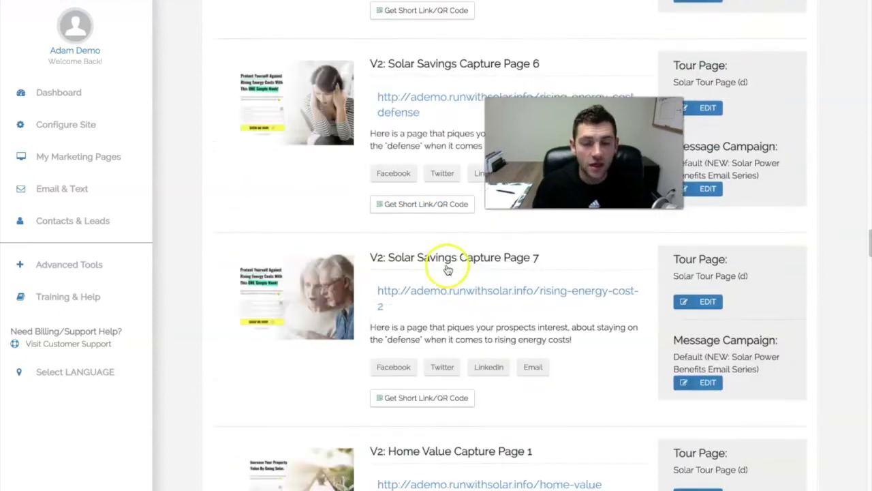
{"action": "scroll", "coordinate": [436, 270], "scroll_direction": "up", "scroll_amount": 20}
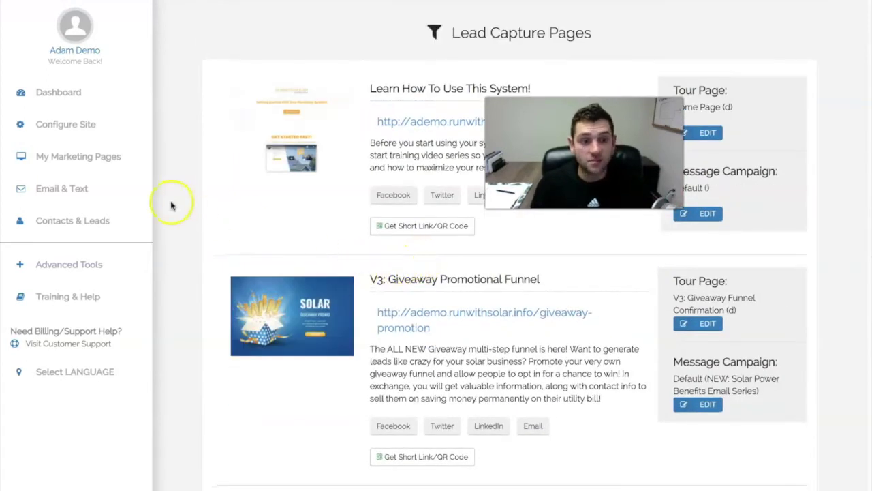
- Open the day 0 message of the NEW: Solar Power Benefits Email Series message campaign for editing
{"action": "left_click", "coordinate": [64, 188]}
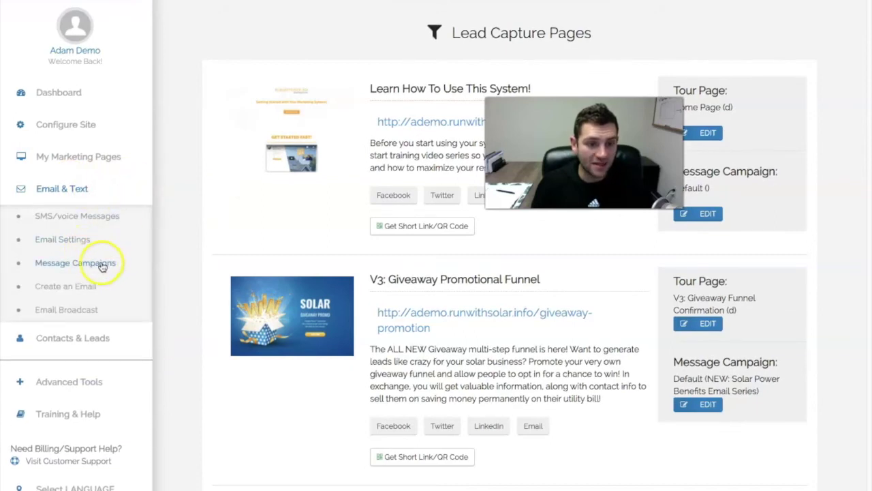
{"action": "left_click", "coordinate": [74, 262]}
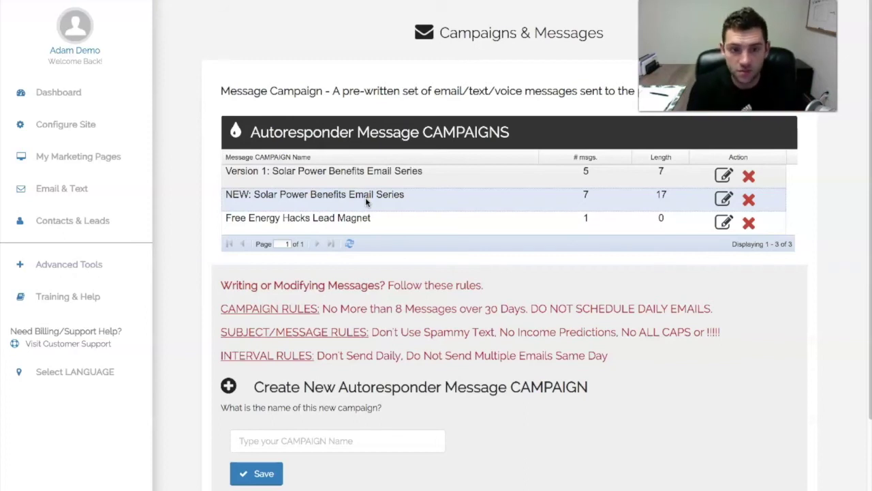
{"action": "left_click", "coordinate": [723, 199]}
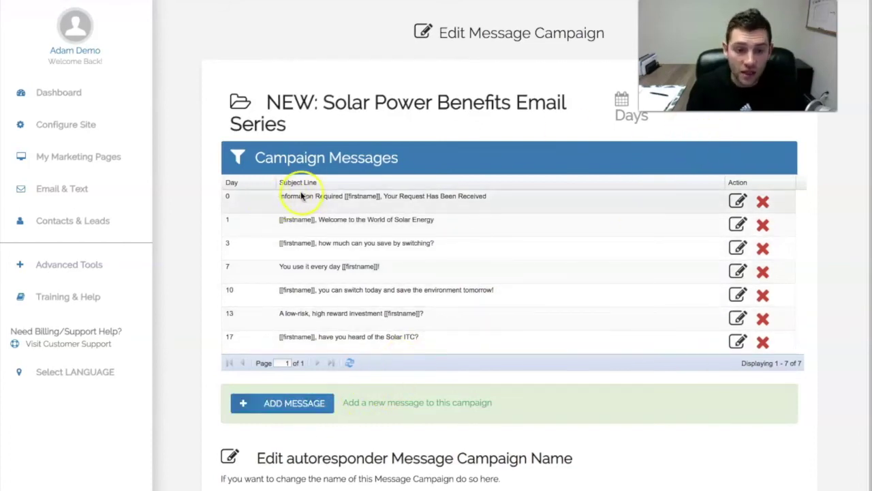
{"action": "left_click", "coordinate": [738, 200]}
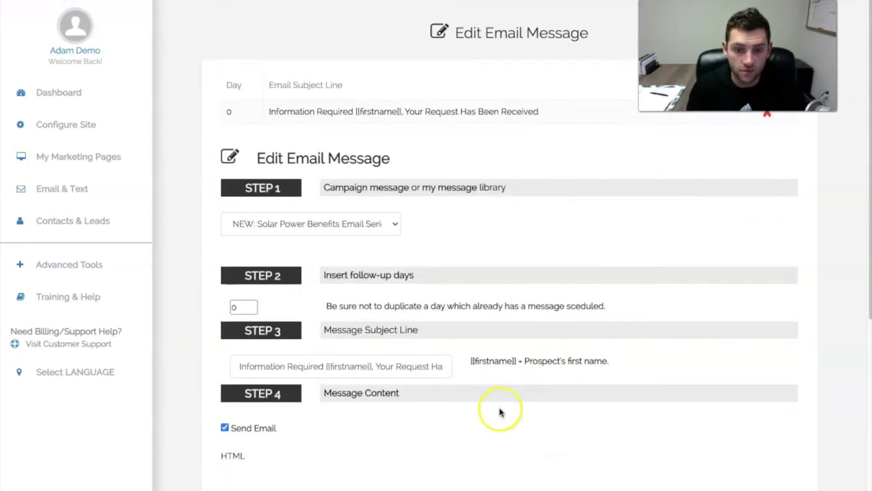
- Review the day 0 message's follow-up day, subject line and email content, along with its SMS and voice options
{"action": "scroll", "coordinate": [502, 409], "scroll_direction": "down", "scroll_amount": 3}
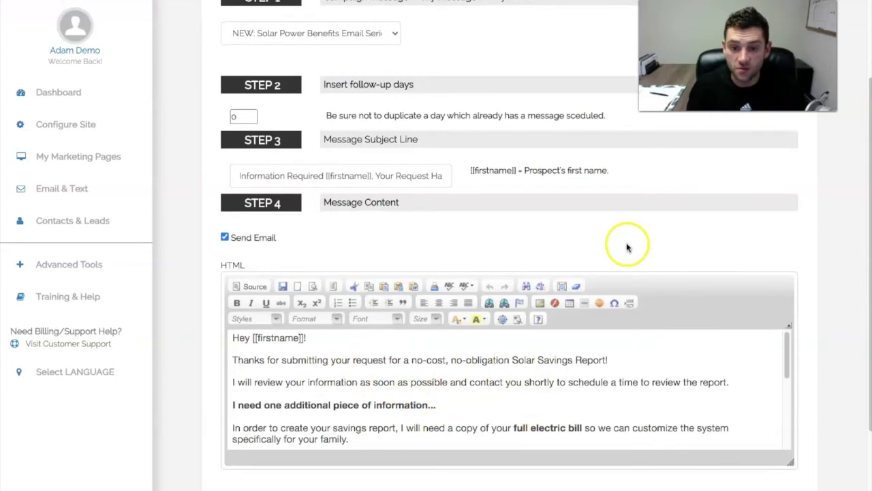
{"action": "scroll", "coordinate": [626, 242], "scroll_direction": "down", "scroll_amount": 1}
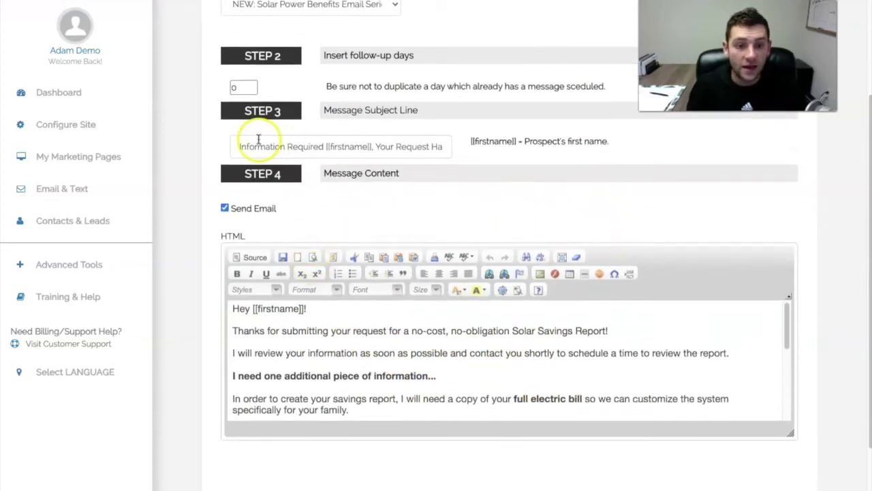
{"action": "scroll", "coordinate": [363, 196], "scroll_direction": "up", "scroll_amount": 5}
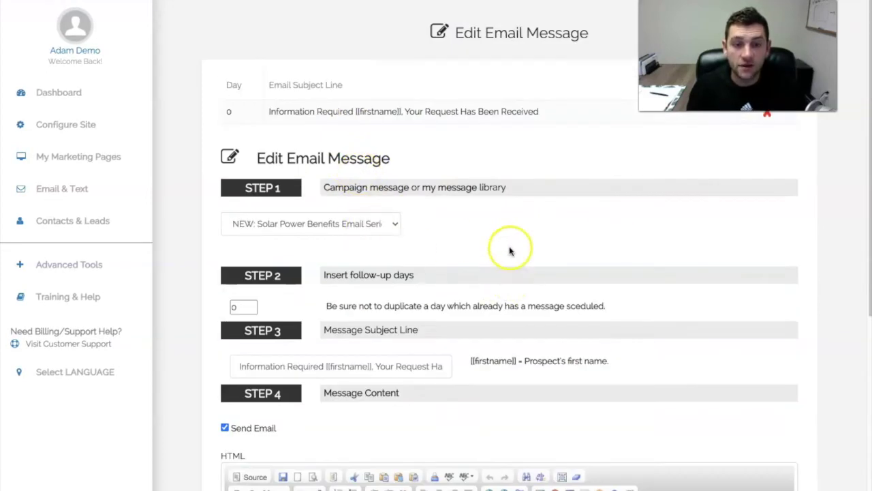
{"action": "scroll", "coordinate": [507, 256], "scroll_direction": "down", "scroll_amount": 5}
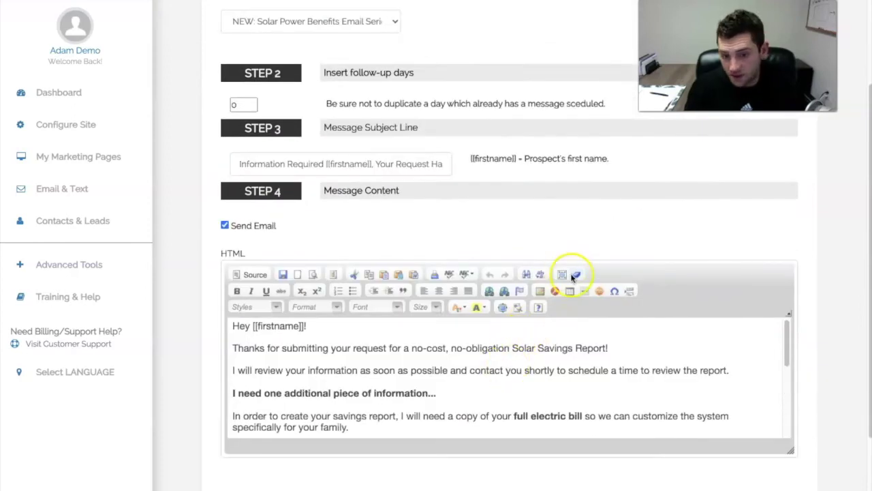
{"action": "scroll", "coordinate": [446, 320], "scroll_direction": "down", "scroll_amount": 1}
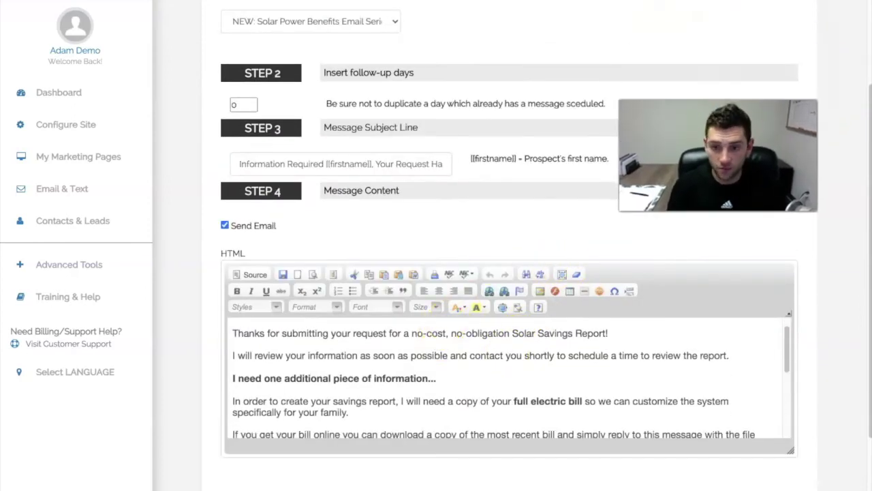
{"action": "scroll", "coordinate": [468, 234], "scroll_direction": "down", "scroll_amount": 1}
{"action": "scroll", "coordinate": [168, 443], "scroll_direction": "down", "scroll_amount": 2}
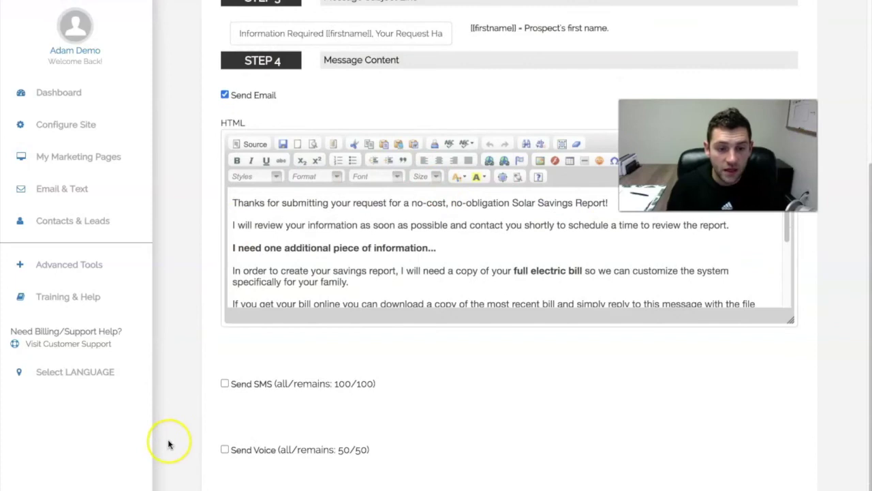
- Enable SMS for the day 0 message and enter a text inviting the prospect to text back with solar questions, signed with the sender's name
{"action": "scroll", "coordinate": [169, 444], "scroll_direction": "down", "scroll_amount": 1}
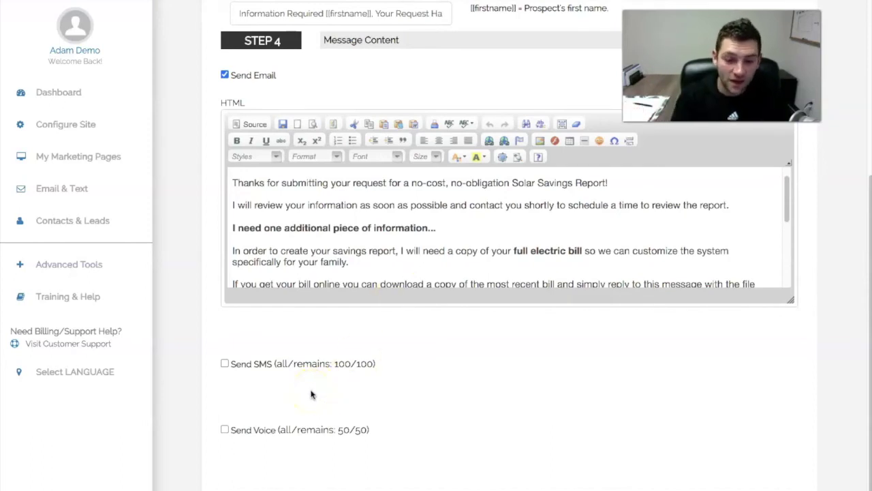
{"action": "left_click", "coordinate": [224, 363]}
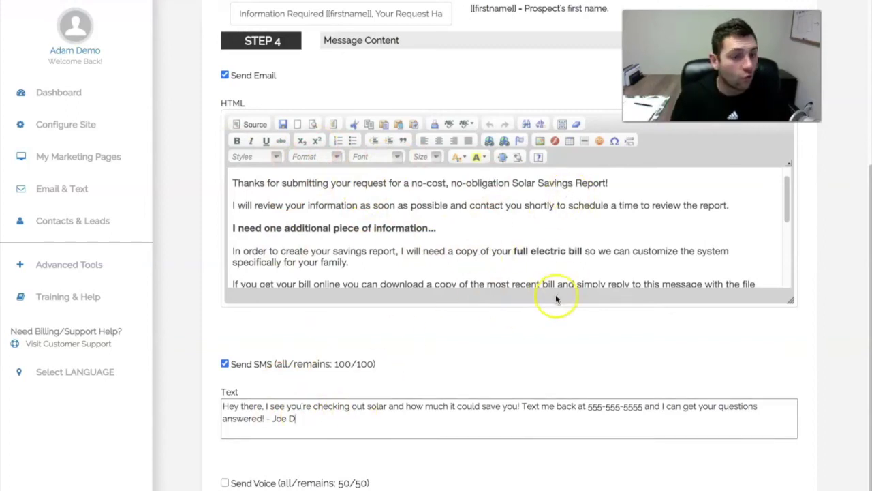
{"action": "scroll", "coordinate": [354, 405], "scroll_direction": "down", "scroll_amount": 1}
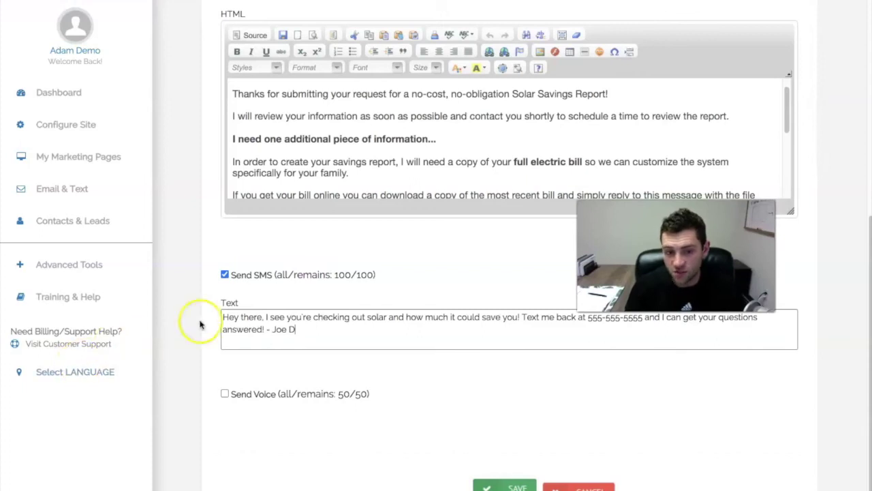
- Enable the voice message option for the day 0 message and check the callback number in its SMS text
{"action": "left_click_drag", "start_coordinate": [327, 333], "coordinate": [264, 318]}
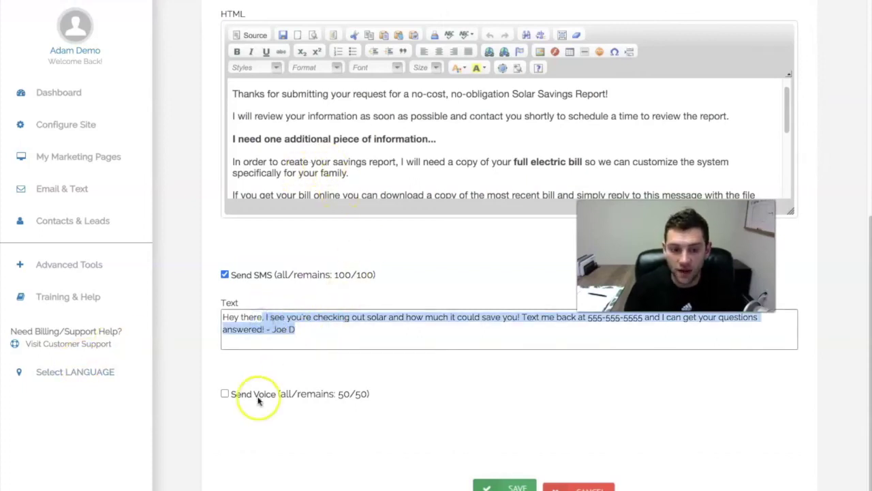
{"action": "left_click", "coordinate": [225, 394]}
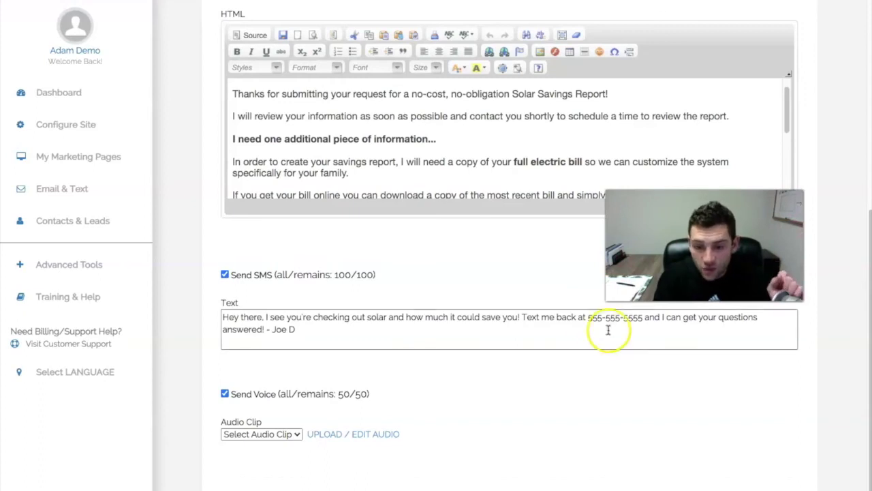
{"action": "left_click_drag", "start_coordinate": [589, 320], "coordinate": [634, 319]}
{"action": "left_click", "coordinate": [639, 320]}
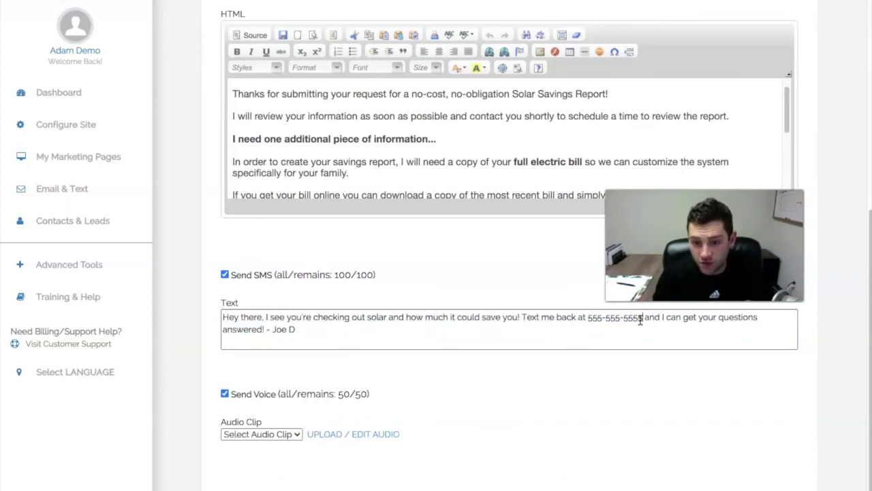
{"action": "left_click_drag", "start_coordinate": [650, 324], "coordinate": [588, 321]}
{"action": "left_click", "coordinate": [602, 321]}
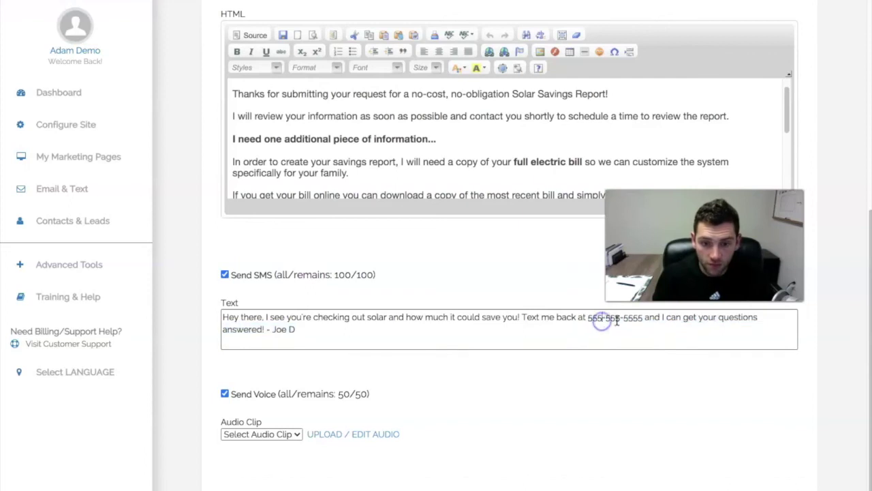
- Open the campaign's day 1 message for editing and enable its SMS option
{"action": "scroll", "coordinate": [525, 477], "scroll_direction": "up", "scroll_amount": 7}
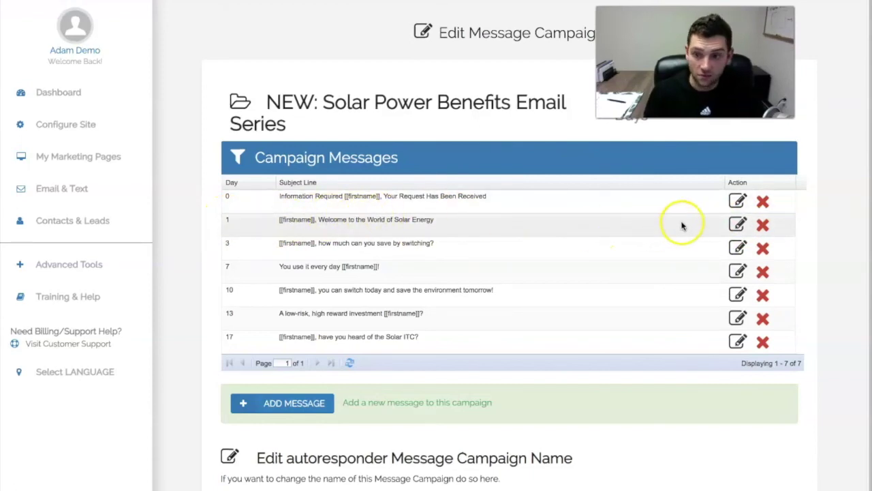
{"action": "left_click", "coordinate": [738, 223]}
{"action": "scroll", "coordinate": [393, 293], "scroll_direction": "down", "scroll_amount": 5}
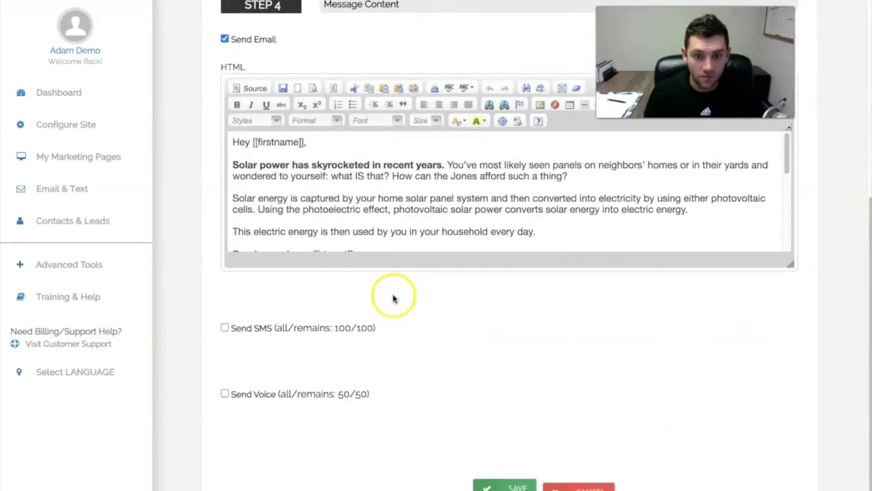
{"action": "left_click", "coordinate": [225, 328]}
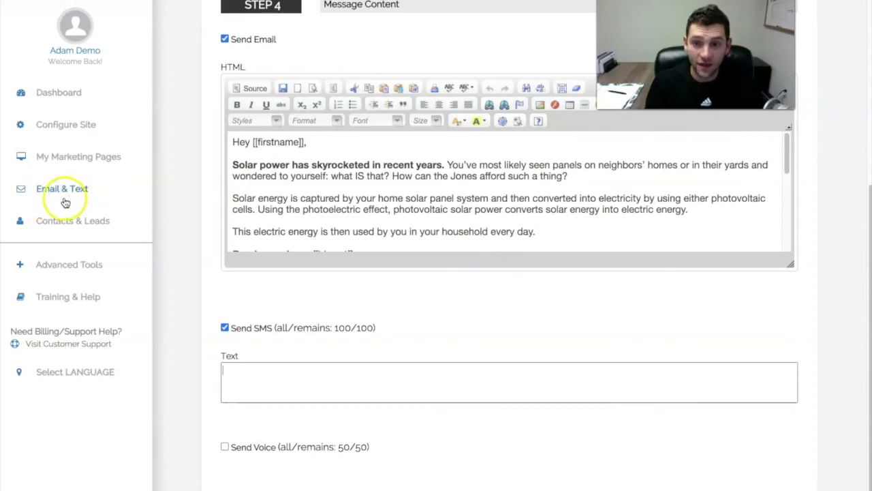
- Return to the dashboard, open the 30% affiliate program page and highlight the link for sending to team members
{"action": "left_click", "coordinate": [74, 221]}
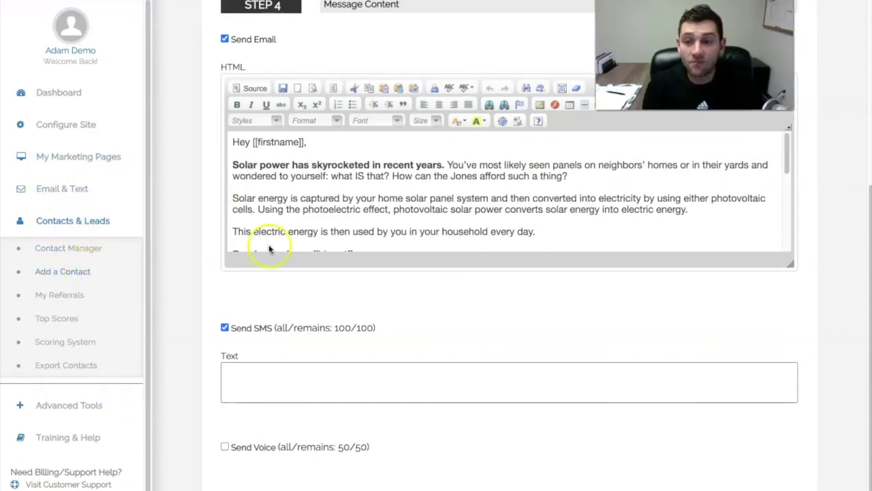
{"action": "left_click", "coordinate": [38, 93]}
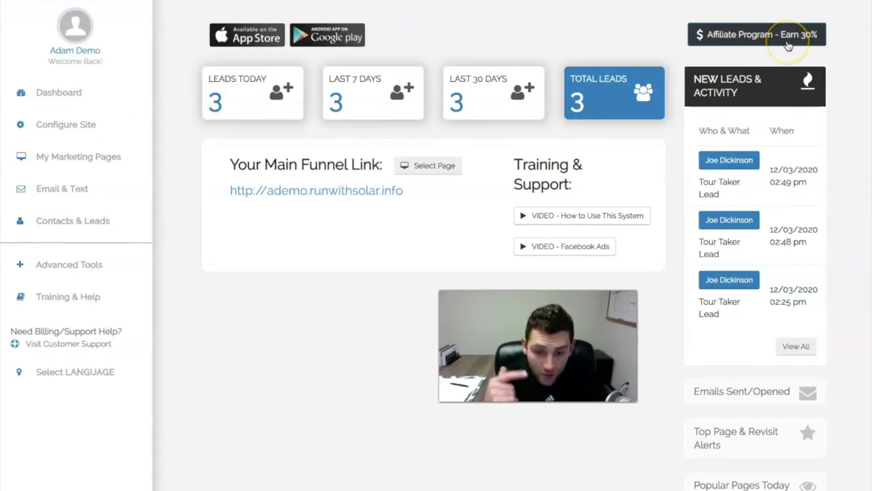
{"action": "left_click", "coordinate": [732, 34]}
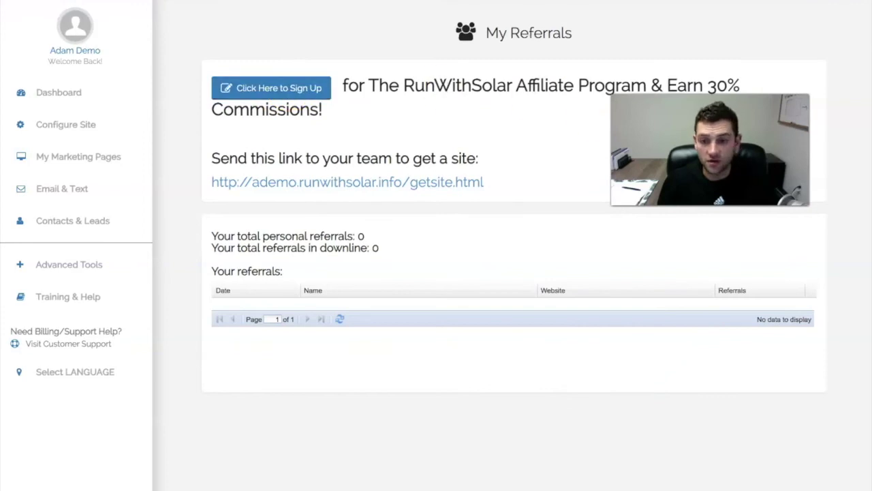
{"action": "left_click_drag", "start_coordinate": [501, 184], "coordinate": [221, 186]}
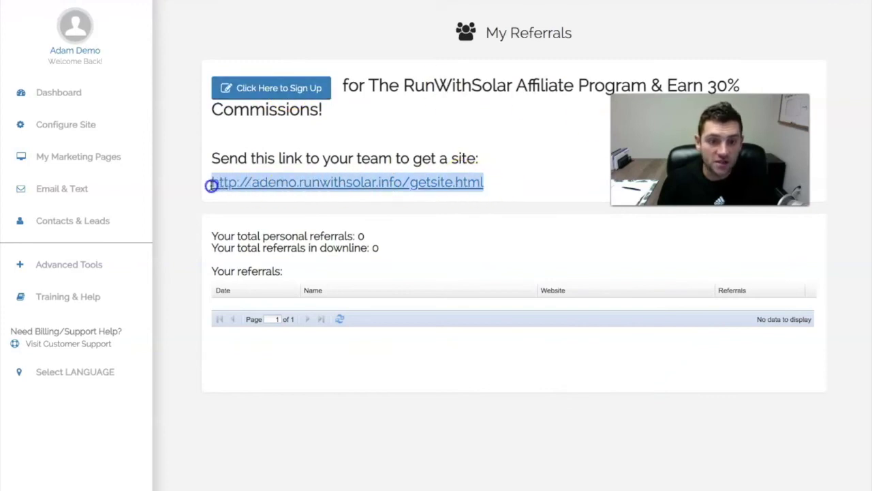
{"action": "left_click", "coordinate": [531, 171]}
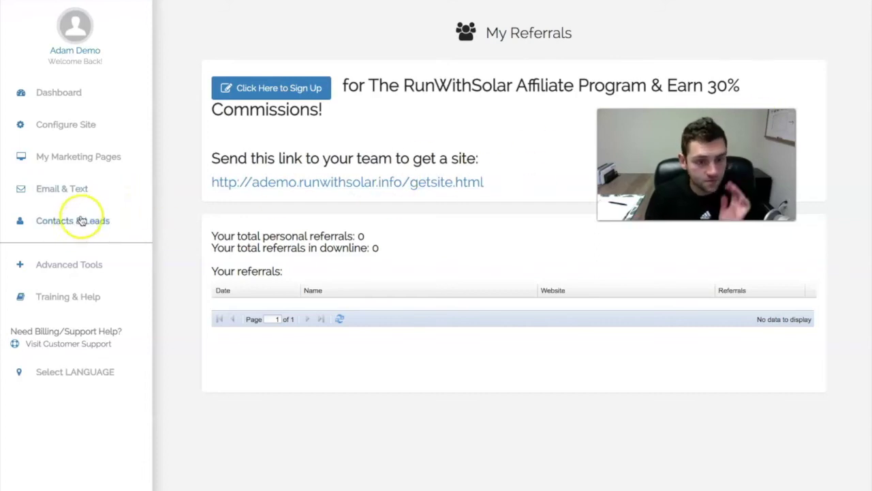
- Open the email broadcast page and review its easy steps and sending rules
{"action": "left_click", "coordinate": [82, 162]}
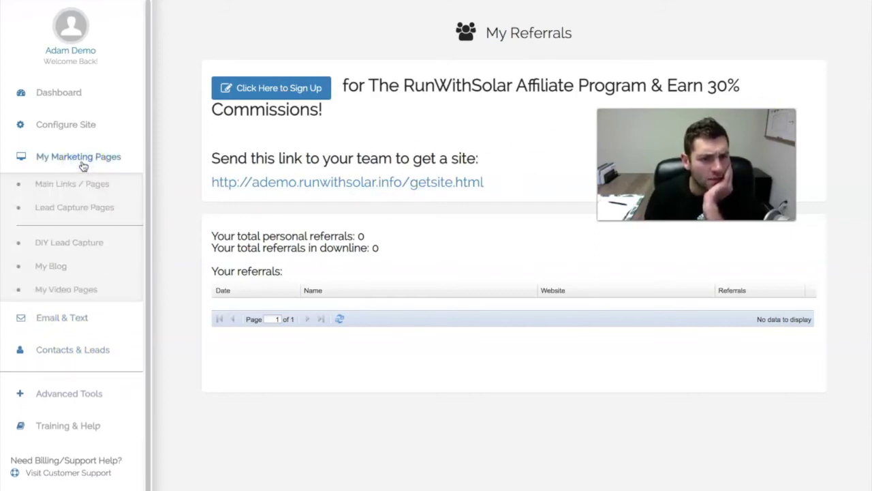
{"action": "left_click", "coordinate": [72, 317]}
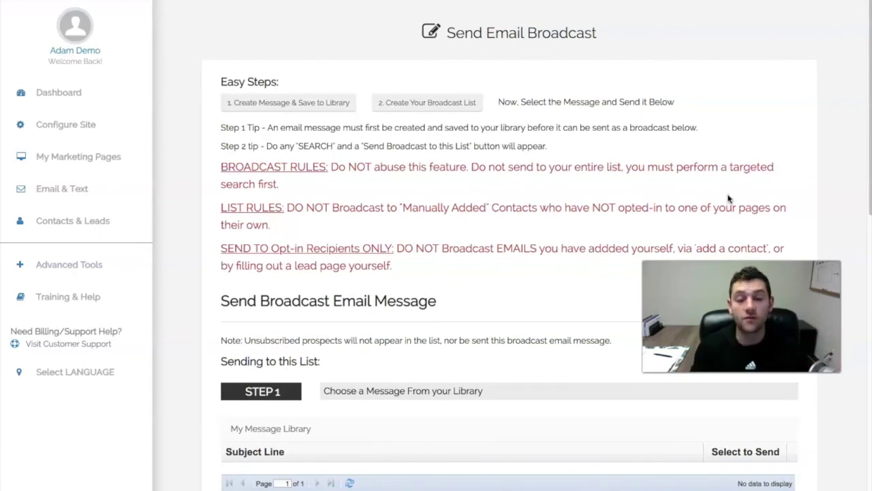
{"action": "left_click", "coordinate": [80, 194]}
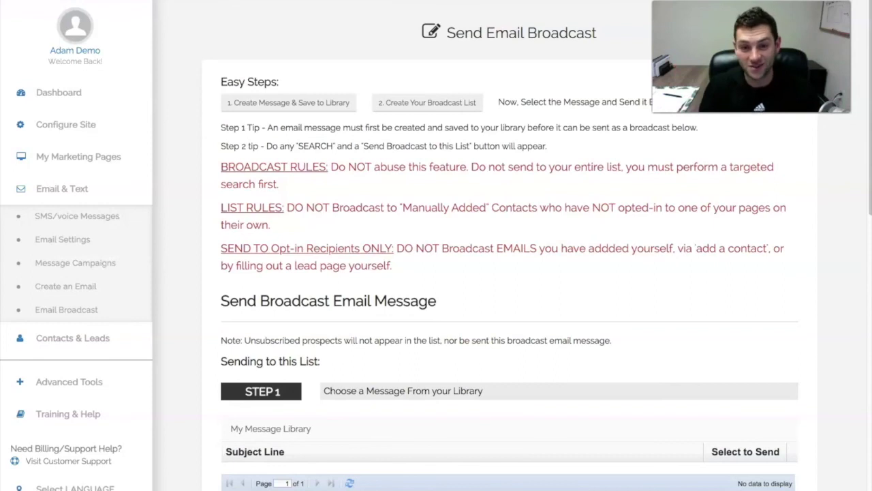
- Create a broadcast list by searching contacts with the Tour Taker Lead activity and start an email broadcast to it
{"action": "left_click", "coordinate": [421, 102]}
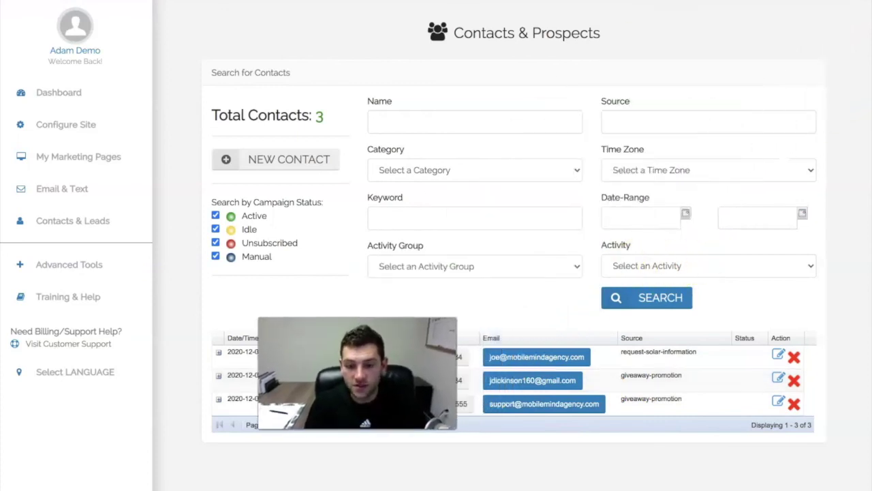
{"action": "left_click", "coordinate": [642, 265]}
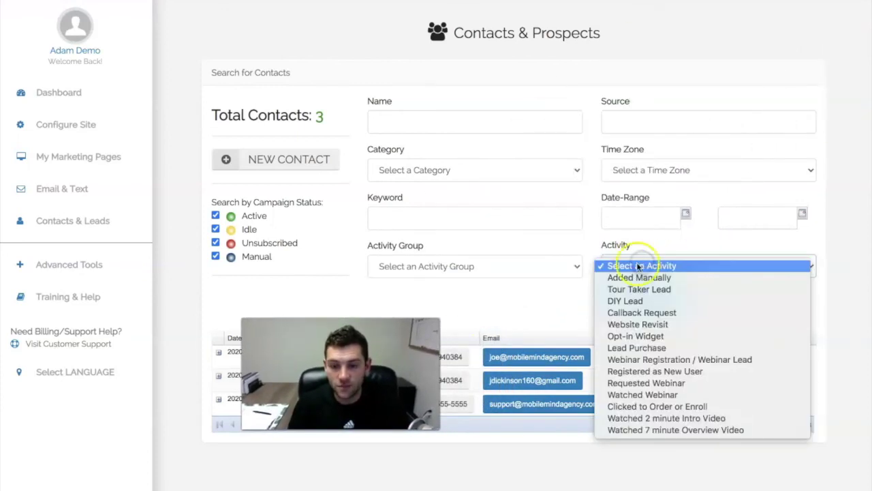
{"action": "left_click", "coordinate": [660, 289]}
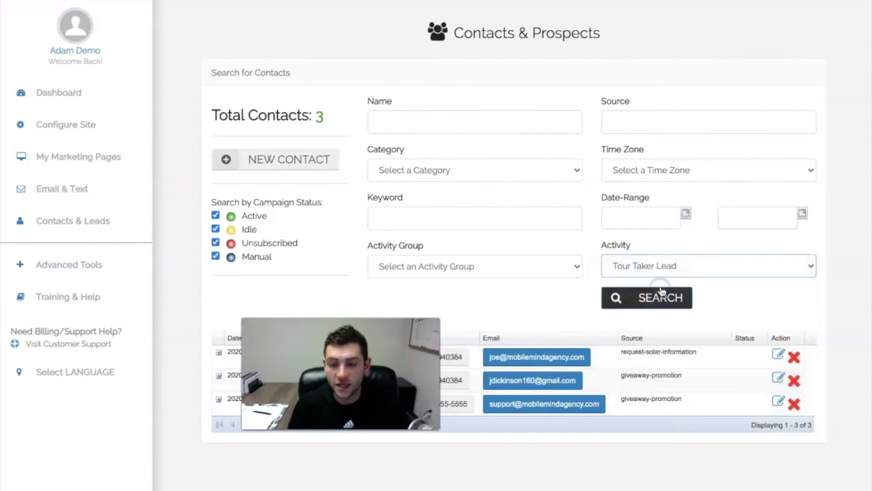
{"action": "left_click", "coordinate": [651, 300]}
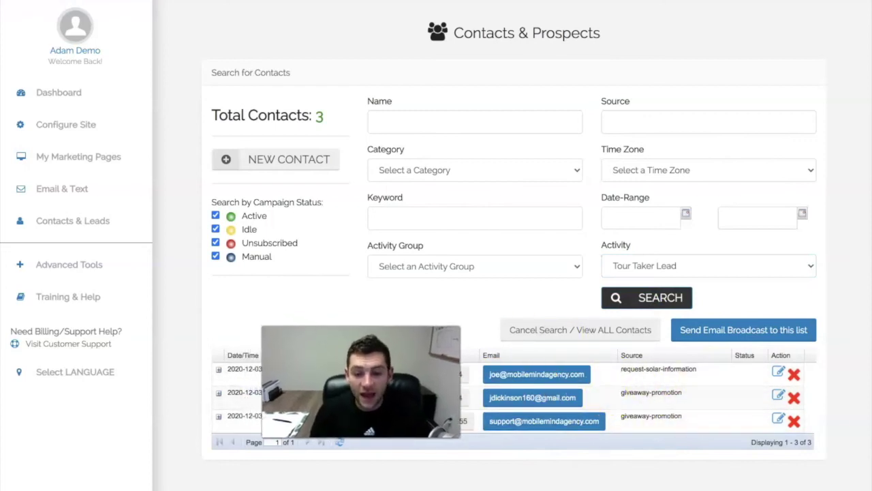
{"action": "left_click", "coordinate": [754, 336]}
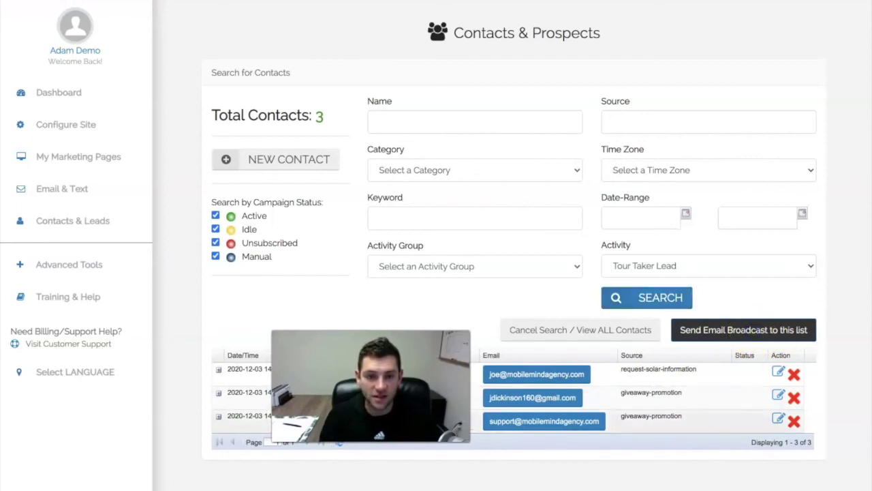
{"action": "left_click", "coordinate": [568, 351]}
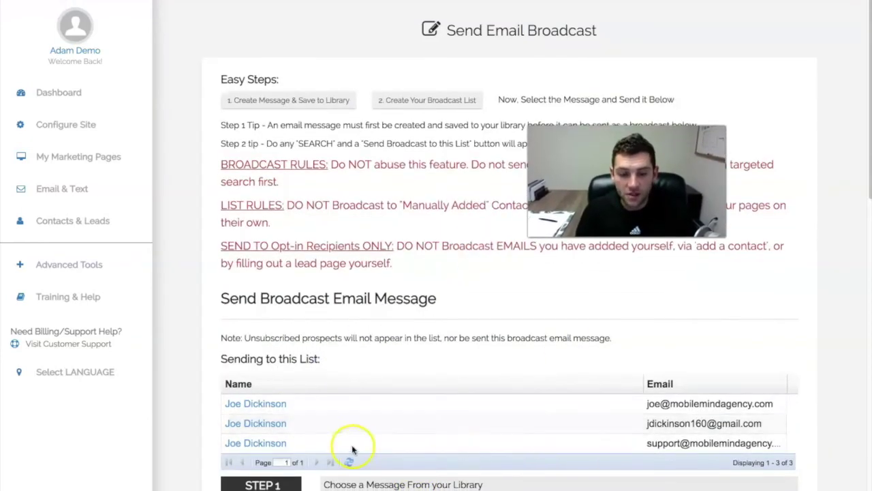
- Review the broadcast's recipient list, message library, subject line and email content sections
{"action": "scroll", "coordinate": [688, 420], "scroll_direction": "down", "scroll_amount": 1}
{"action": "scroll", "coordinate": [688, 420], "scroll_direction": "down", "scroll_amount": 4}
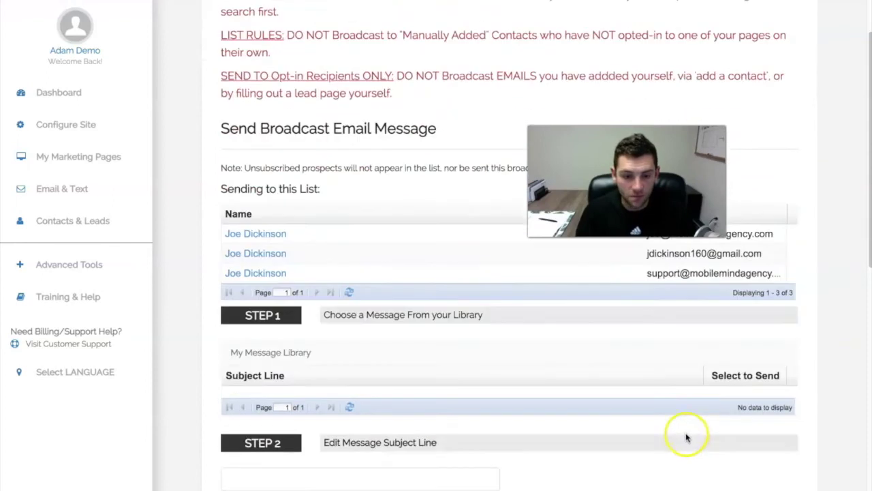
{"action": "scroll", "coordinate": [686, 442], "scroll_direction": "down", "scroll_amount": 2}
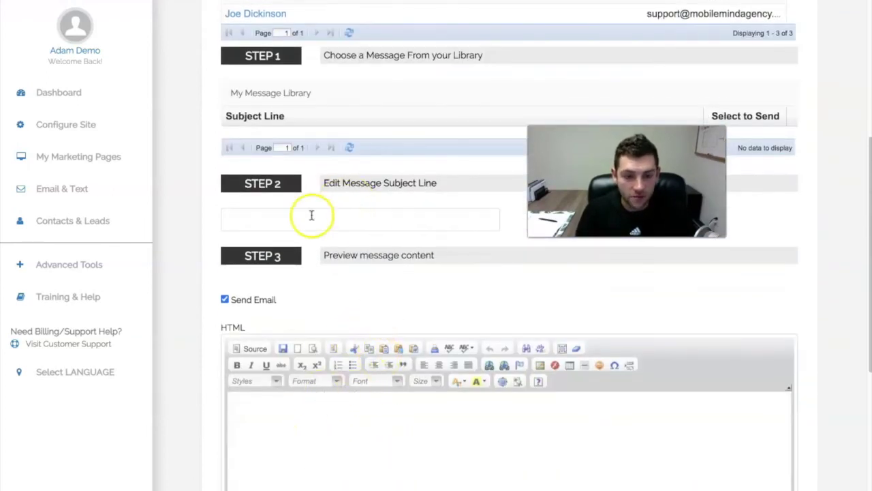
{"action": "scroll", "coordinate": [368, 238], "scroll_direction": "down", "scroll_amount": 5}
{"action": "scroll", "coordinate": [390, 242], "scroll_direction": "down", "scroll_amount": 1}
{"action": "left_click", "coordinate": [232, 227]}
{"action": "scroll", "coordinate": [389, 385], "scroll_direction": "down", "scroll_amount": 1}
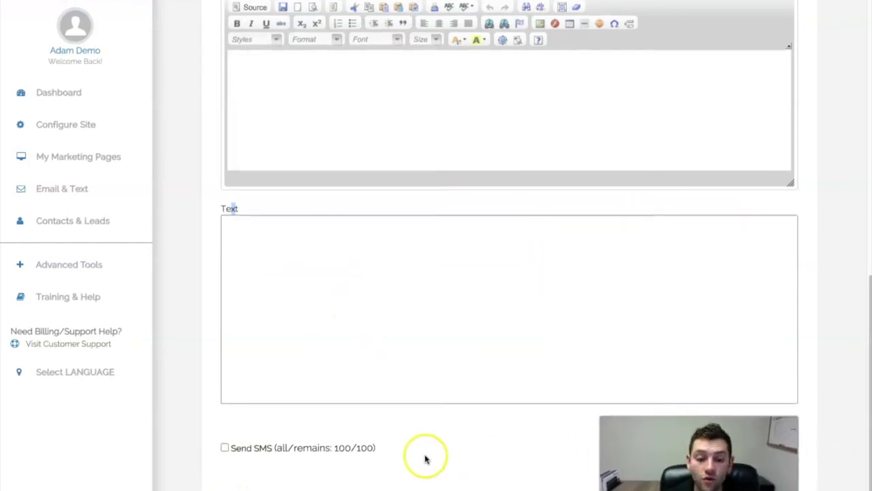
- Enable SMS for the broadcast and look over its text, voice and email content areas
{"action": "scroll", "coordinate": [273, 389], "scroll_direction": "down", "scroll_amount": 4}
{"action": "left_click", "coordinate": [225, 378]}
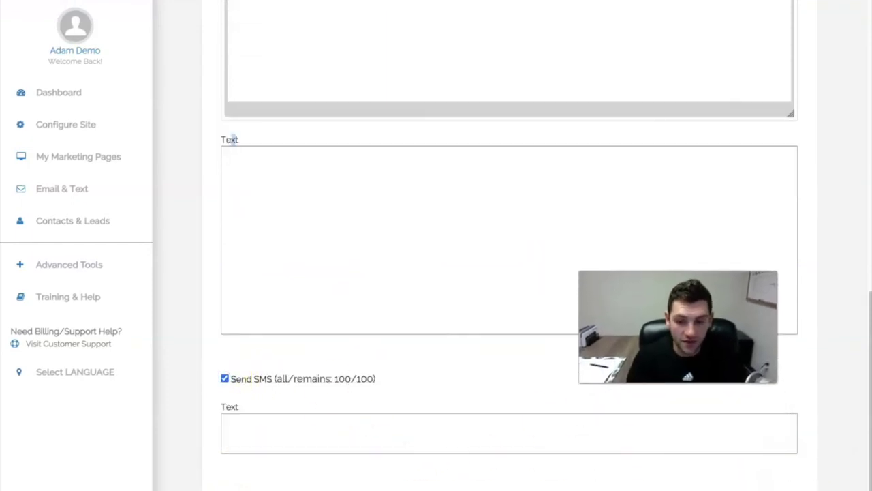
{"action": "left_click", "coordinate": [264, 433]}
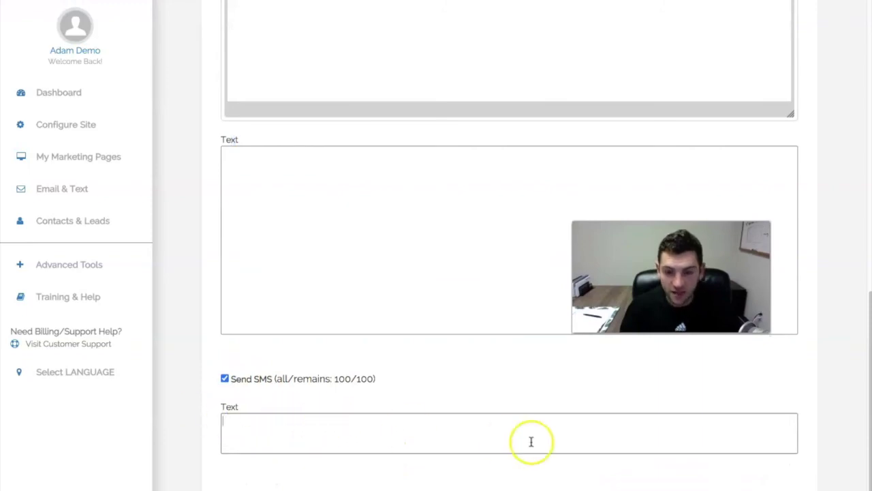
{"action": "scroll", "coordinate": [529, 442], "scroll_direction": "down", "scroll_amount": 4}
{"action": "left_click_drag", "start_coordinate": [668, 316], "coordinate": [709, 487]}
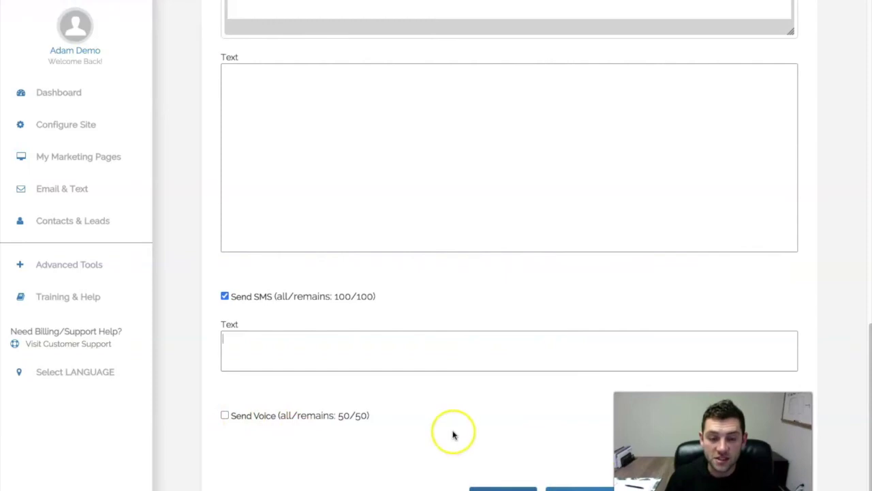
{"action": "scroll", "coordinate": [453, 434], "scroll_direction": "up", "scroll_amount": 4}
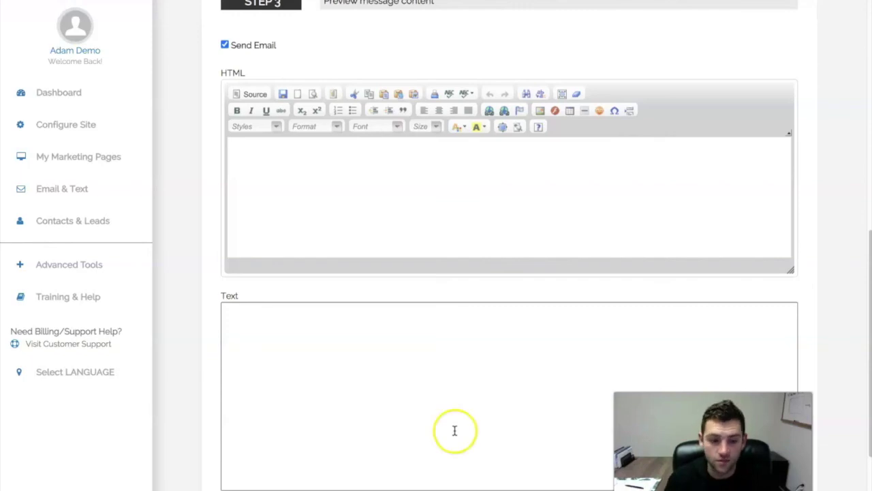
{"action": "scroll", "coordinate": [509, 272], "scroll_direction": "down", "scroll_amount": 1}
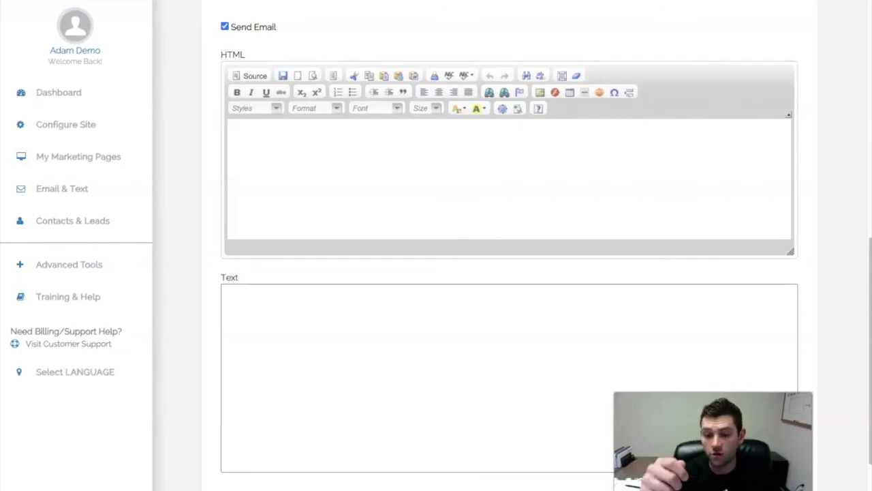
{"action": "left_click", "coordinate": [466, 461]}
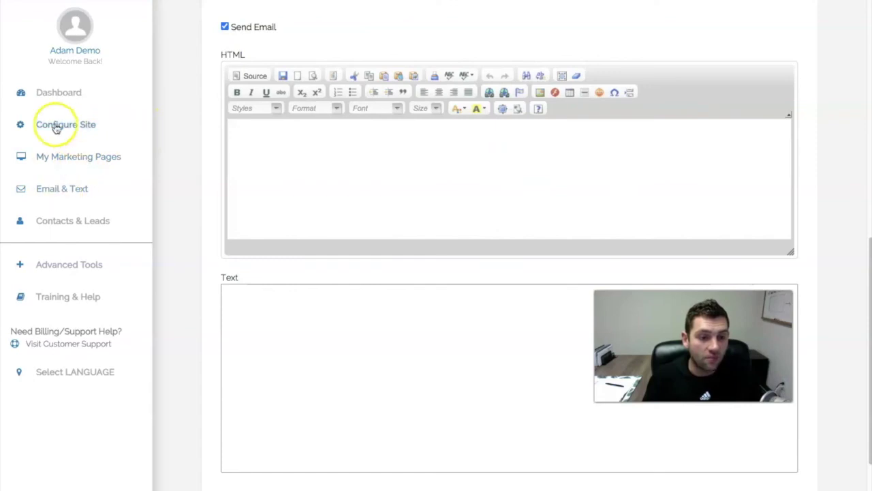
- Open the account settings and point out the email field in the contact information
{"action": "left_click", "coordinate": [80, 53]}
{"action": "left_click", "coordinate": [66, 88]}
{"action": "left_click", "coordinate": [261, 298]}
{"action": "double_click", "coordinate": [276, 295]}
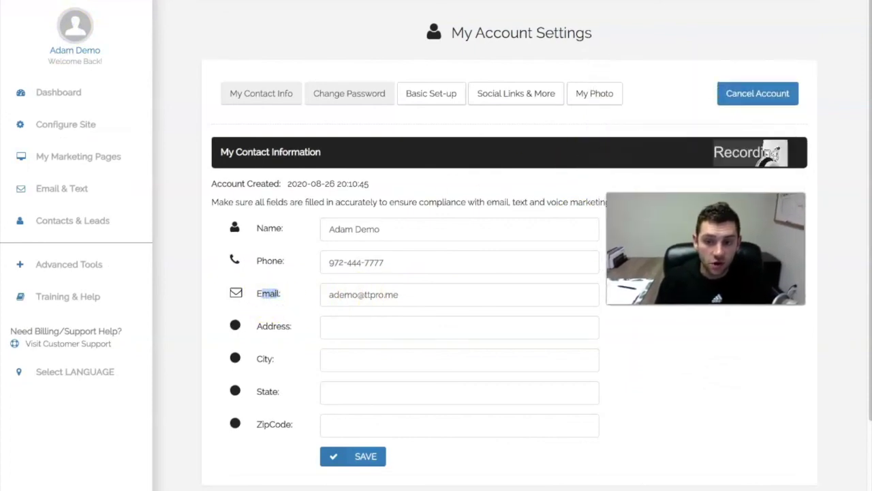
- Open the email settings and review the sender email among the automated email variables
{"action": "left_click", "coordinate": [71, 192]}
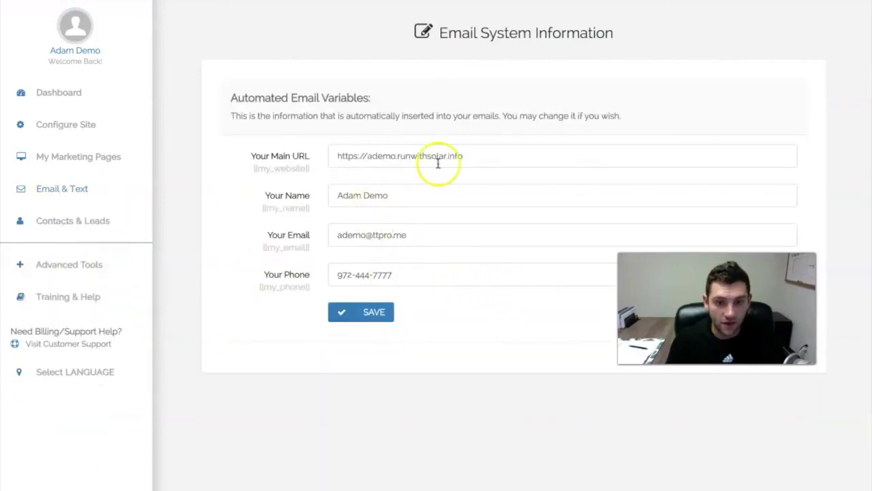
{"action": "left_click", "coordinate": [334, 243]}
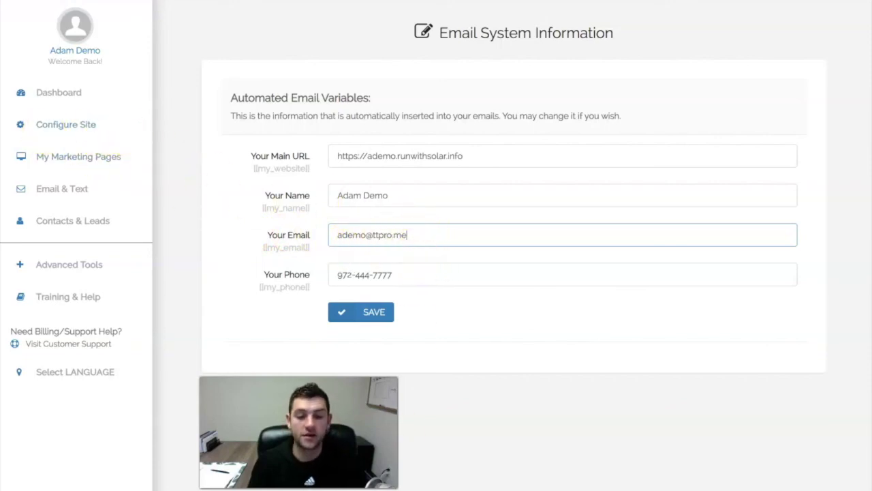
{"action": "left_click", "coordinate": [274, 461]}
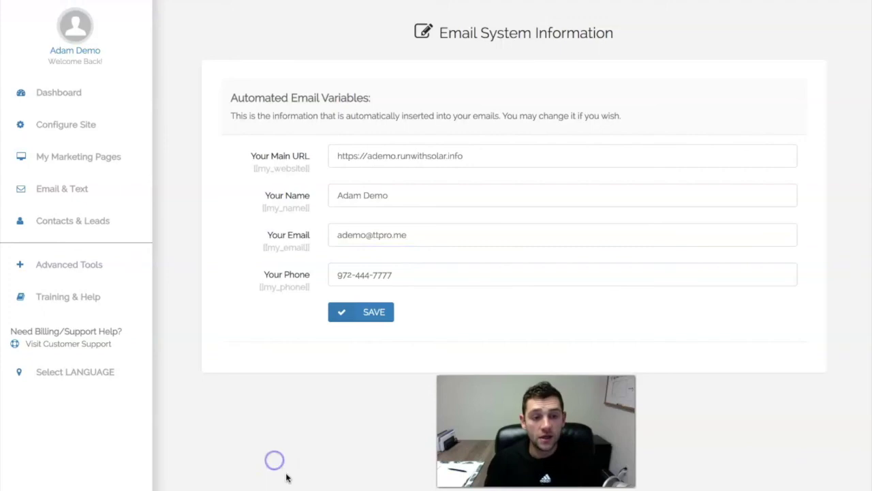
- Return to the dashboard and open the How to Use This System training video page
{"action": "left_click", "coordinate": [70, 85]}
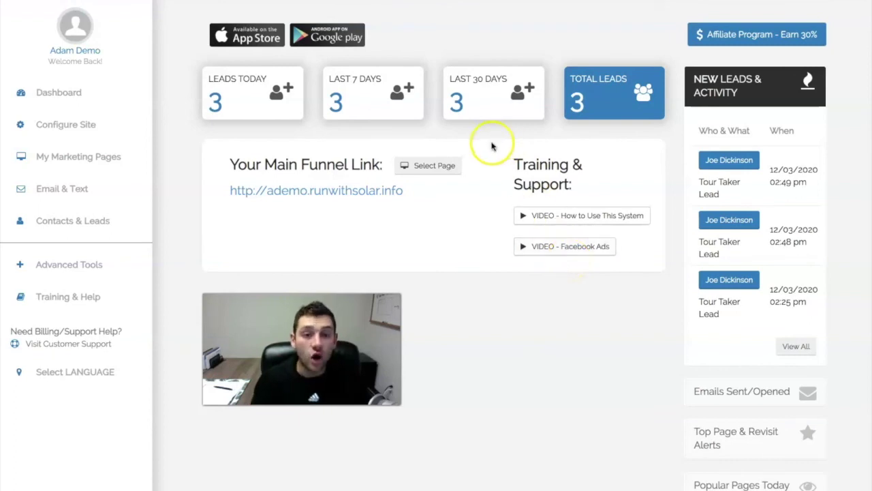
{"action": "left_click", "coordinate": [603, 215]}
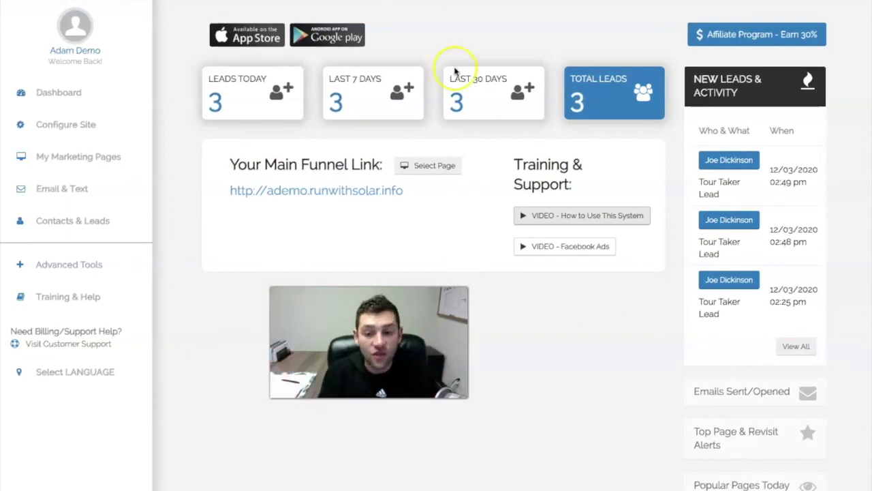
{"action": "left_click", "coordinate": [611, 215]}
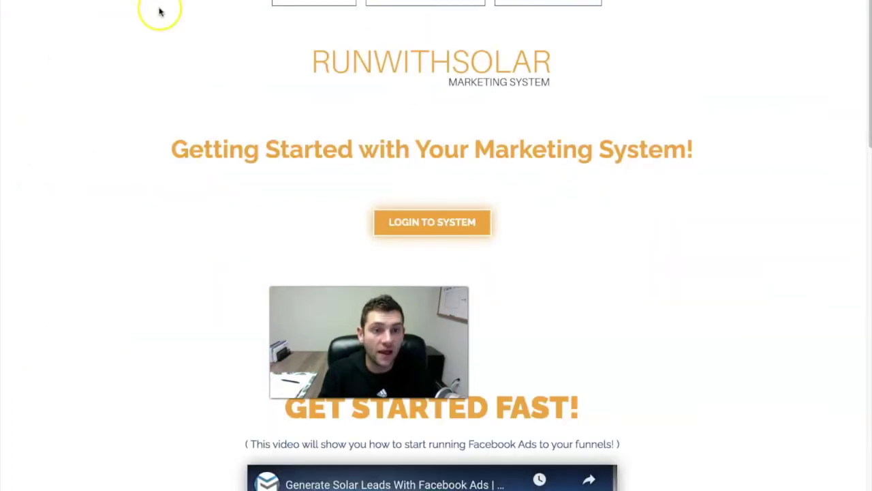